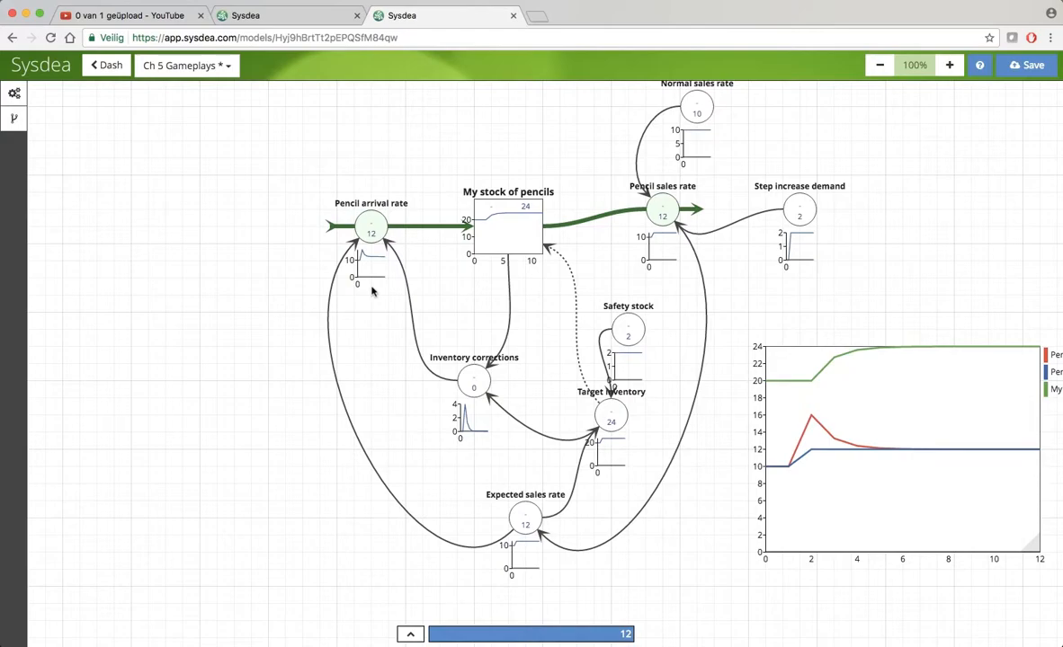
Add a stock named "Pipeline stock" just before the Pencil arrival rate flow
{"action": "double_click", "coordinate": [270, 232]}
{"action": "left_click", "coordinate": [277, 209]}
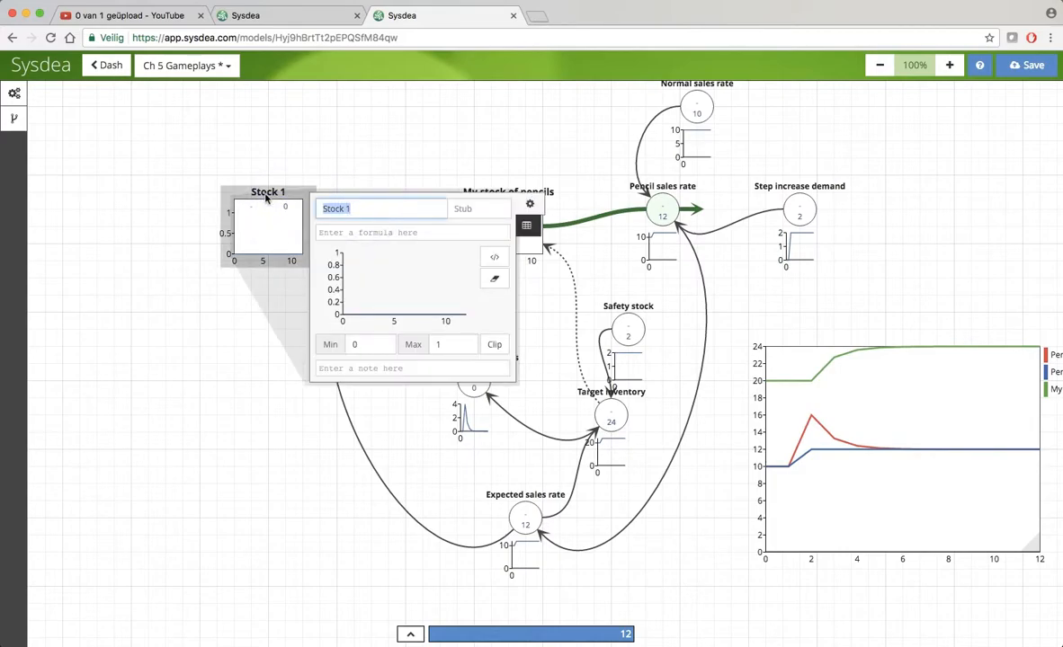
{"action": "type", "text": "Pipeline stock"}
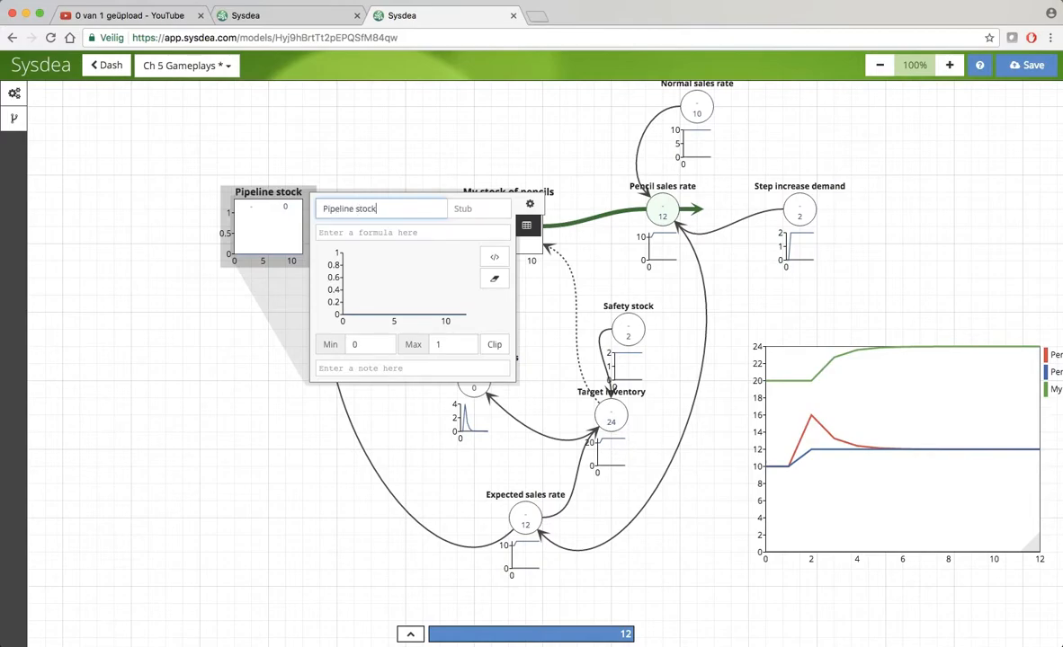
{"action": "left_click", "coordinate": [334, 159]}
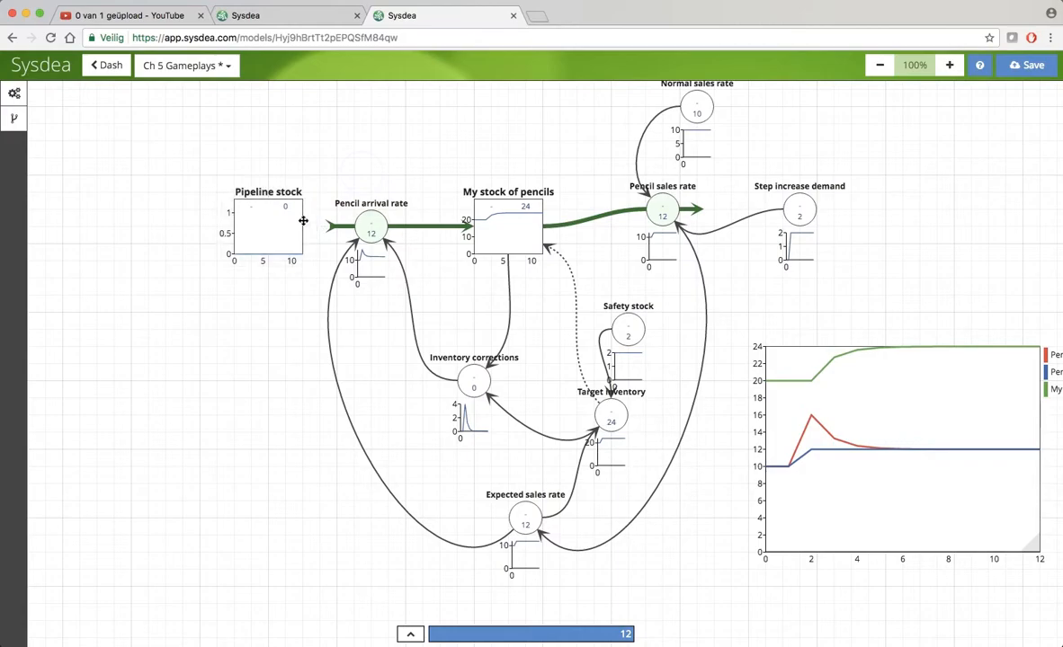
Attach the open inflow end of Pencil arrival rate to Pipeline stock so the flow starts from that stock
{"action": "left_click", "coordinate": [352, 229]}
{"action": "left_click", "coordinate": [325, 174]}
{"action": "left_click_drag", "start_coordinate": [329, 224], "coordinate": [303, 223]}
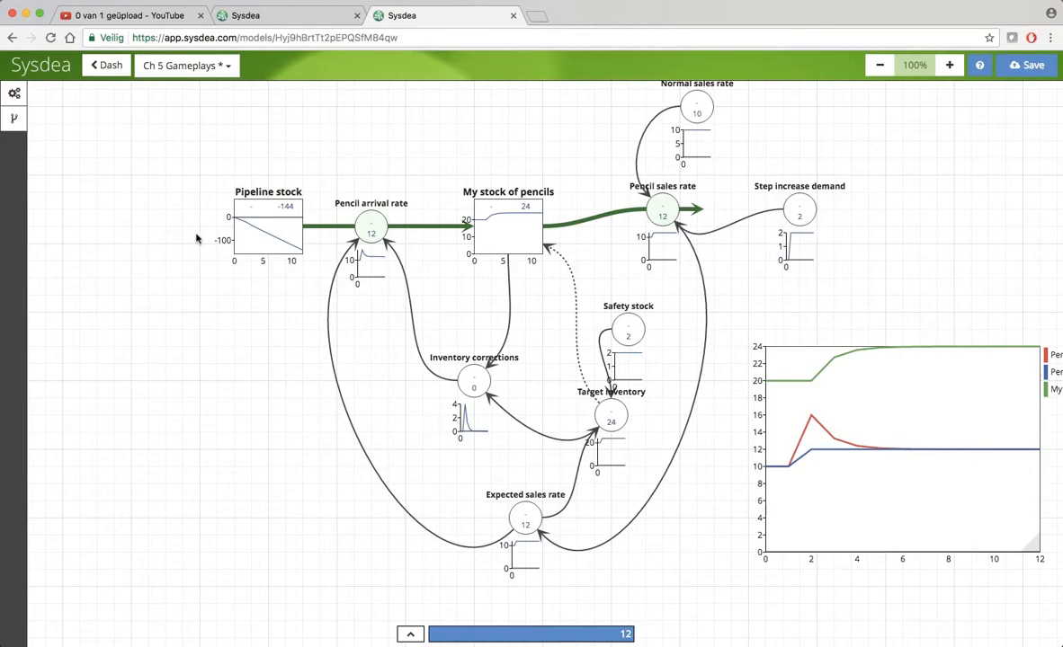
Add a flow named "Pencil buy rate" that feeds into Pipeline stock
{"action": "double_click", "coordinate": [159, 228]}
{"action": "left_click_drag", "start_coordinate": [203, 231], "coordinate": [223, 231]}
{"action": "left_click", "coordinate": [163, 223]}
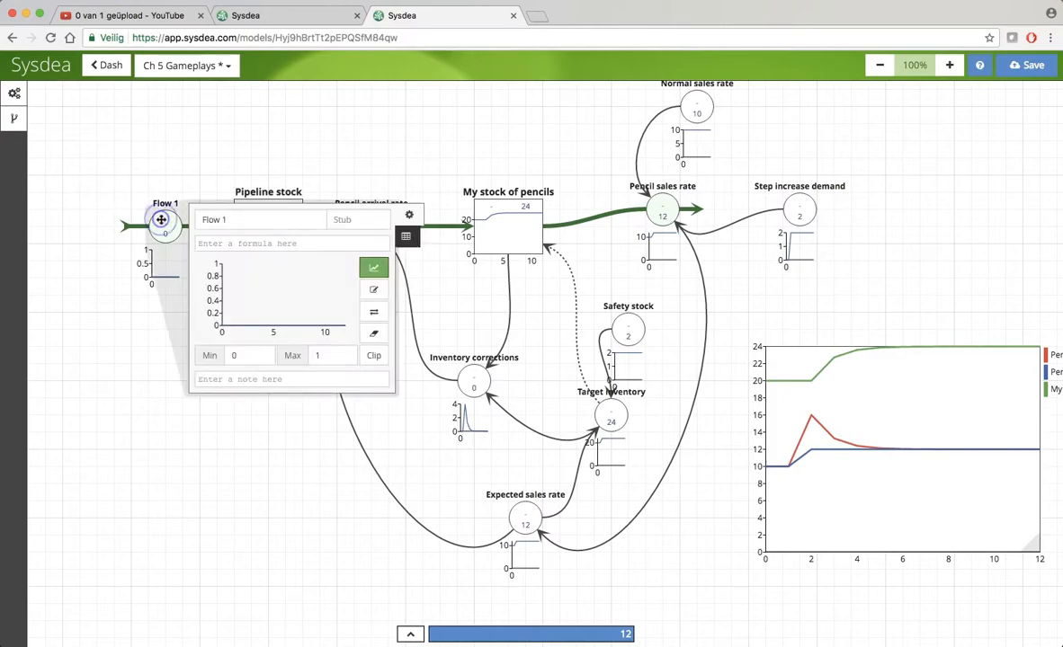
{"action": "key", "text": "super+a"}
{"action": "type", "text": "P"}
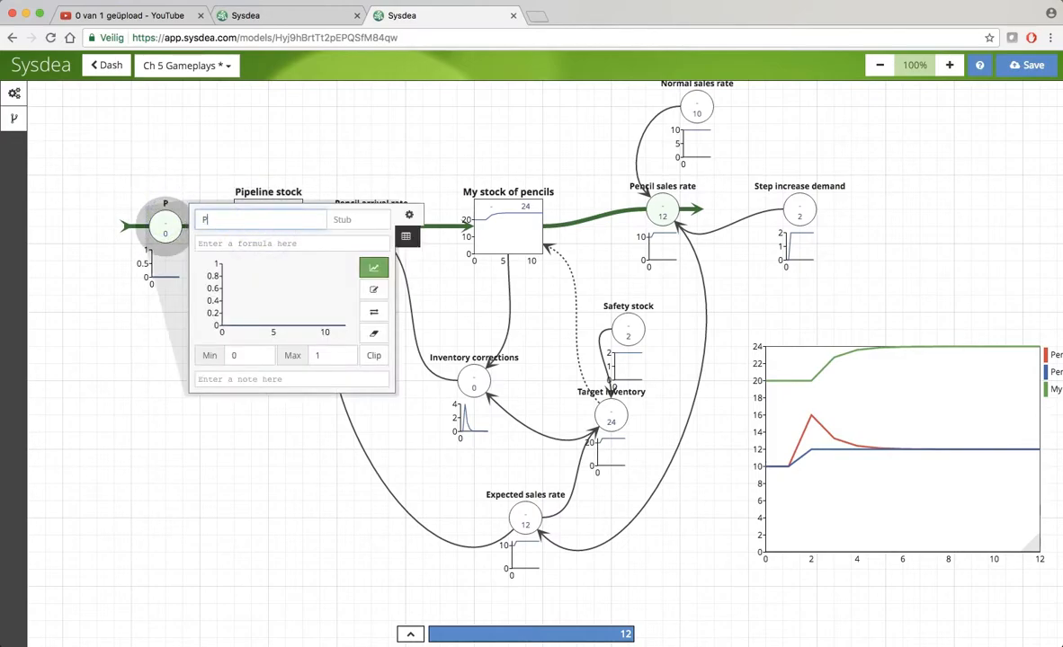
{"action": "type", "text": "encil buy rate"}
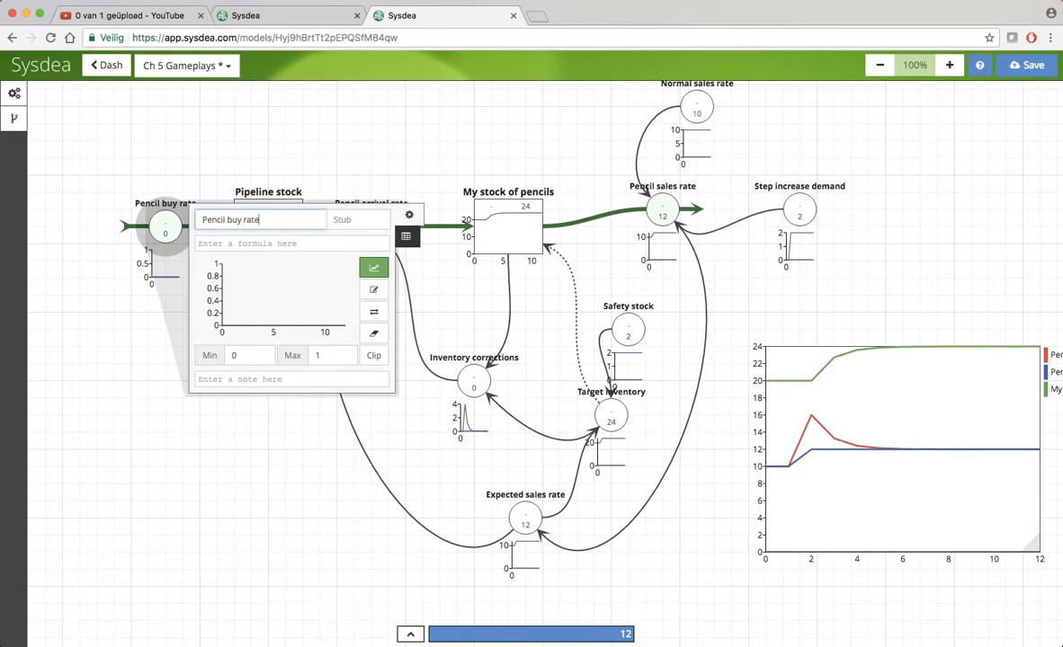
{"action": "left_click", "coordinate": [146, 152]}
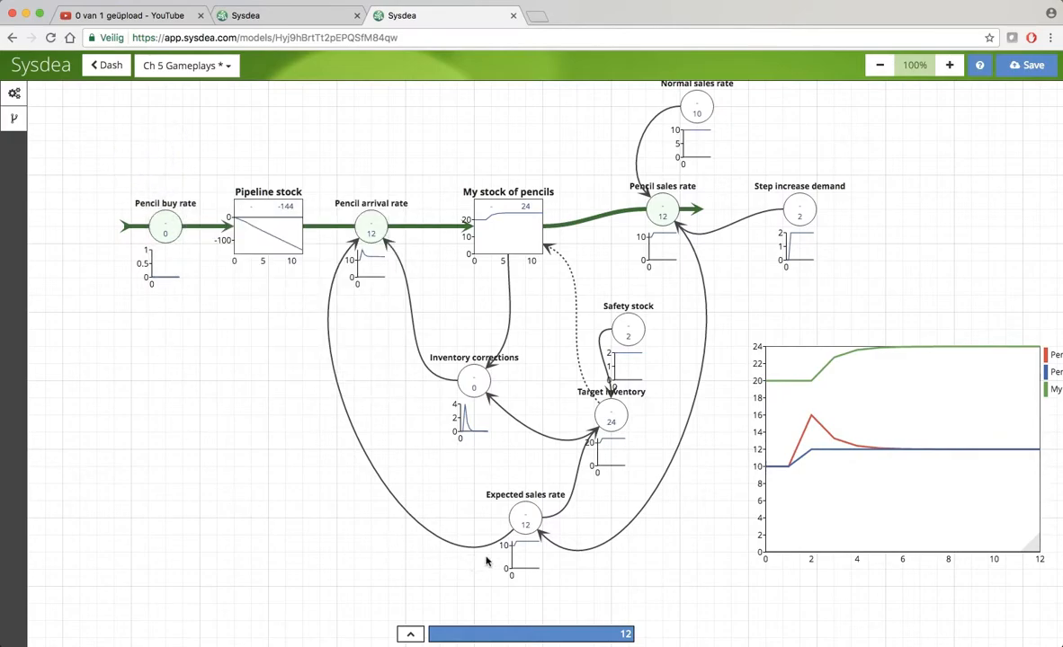
Link Expected sales rate to Pencil buy rate and set the flow's formula to "Expected sales rate"
{"action": "mouse_move", "coordinate": [515, 540]}
{"action": "left_mouse_down"}
{"action": "mouse_move", "coordinate": [443, 578]}
{"action": "mouse_move", "coordinate": [227, 532]}
{"action": "mouse_move", "coordinate": [52, 182]}
{"action": "mouse_move", "coordinate": [138, 240]}
{"action": "mouse_move", "coordinate": [165, 239]}
{"action": "left_mouse_up"}
{"action": "left_click", "coordinate": [164, 232]}
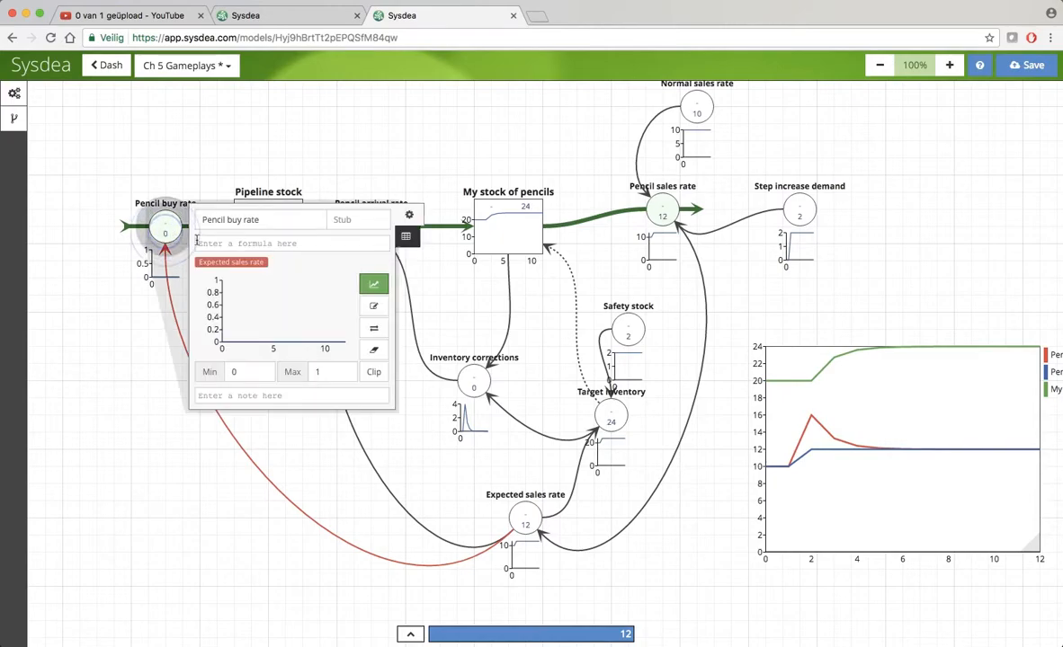
{"action": "left_click", "coordinate": [230, 262]}
{"action": "left_click", "coordinate": [122, 310]}
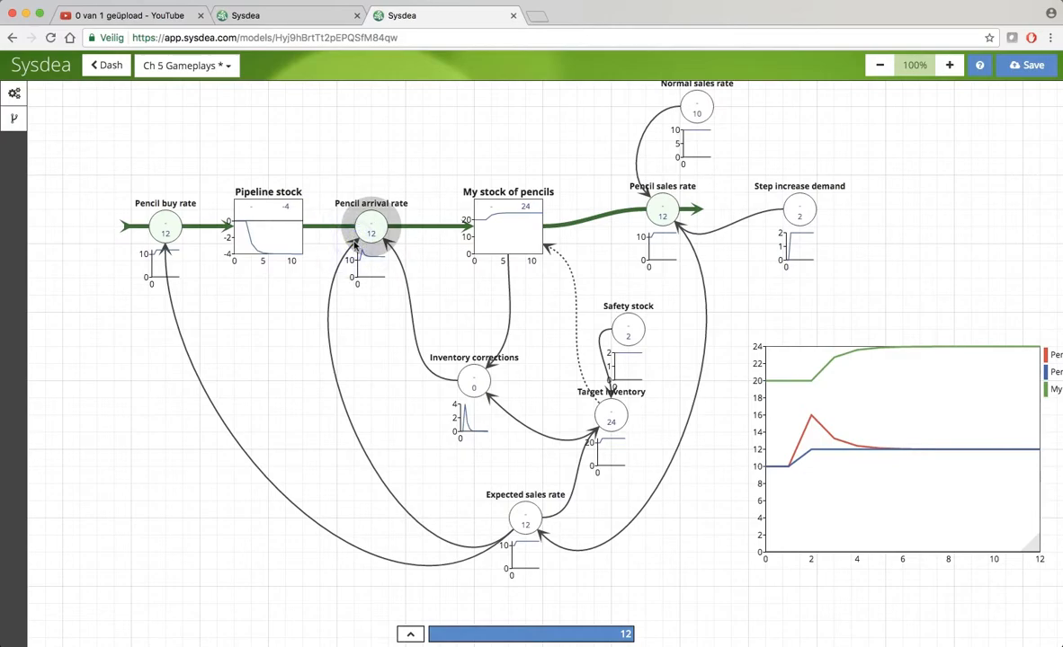
Remove the link from Expected sales rate to Pencil arrival rate and link Pipeline stock to Pencil arrival rate instead
{"action": "left_click", "coordinate": [309, 254]}
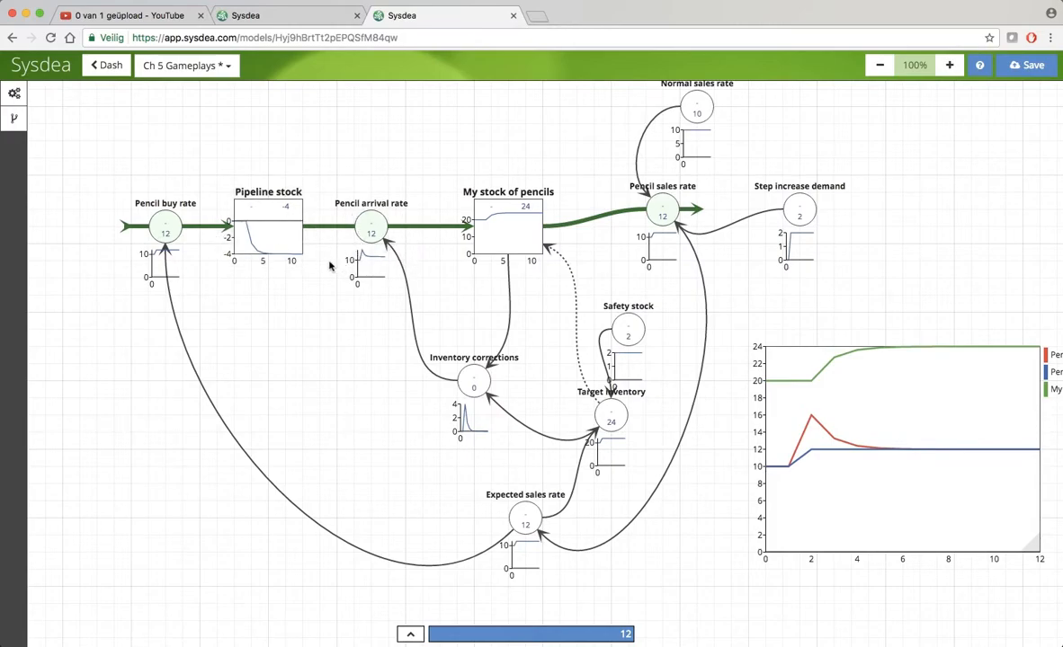
{"action": "left_click_drag", "start_coordinate": [290, 182], "coordinate": [368, 222]}
Add a variable "Pencil pipeline delay" with value 2 below Pipeline stock and link it to Pencil arrival rate
{"action": "left_click", "coordinate": [312, 323]}
{"action": "double_click", "coordinate": [312, 324]}
{"action": "double_click", "coordinate": [336, 346]}
{"action": "left_click", "coordinate": [347, 337]}
{"action": "triple_click", "coordinate": [419, 339]}
{"action": "type", "text": "Pencil pip"}
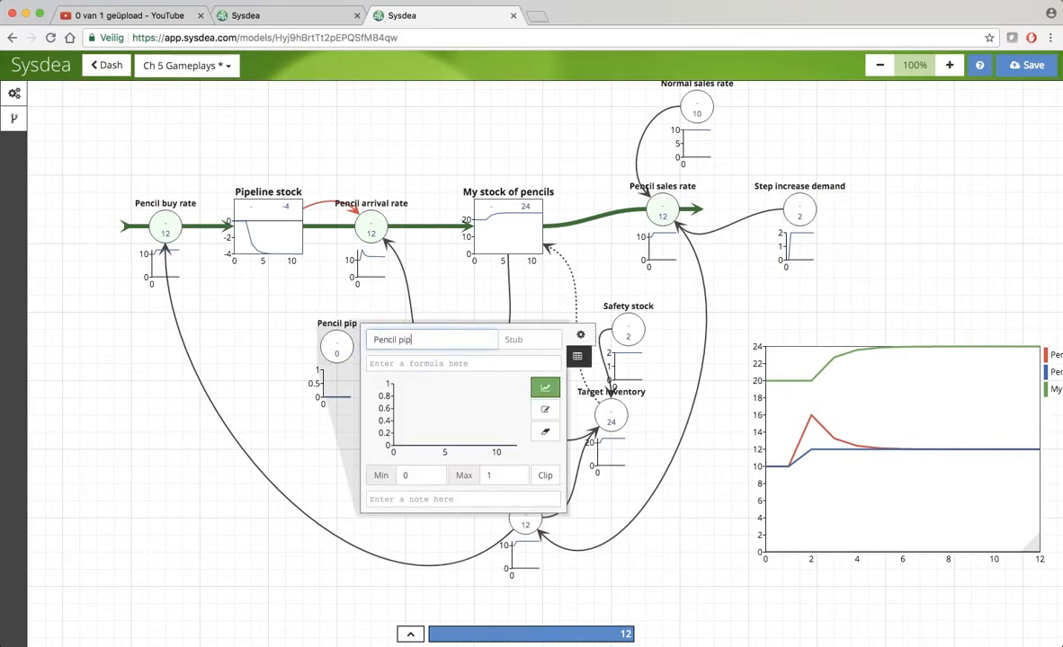
{"action": "type", "text": "eline delay"}
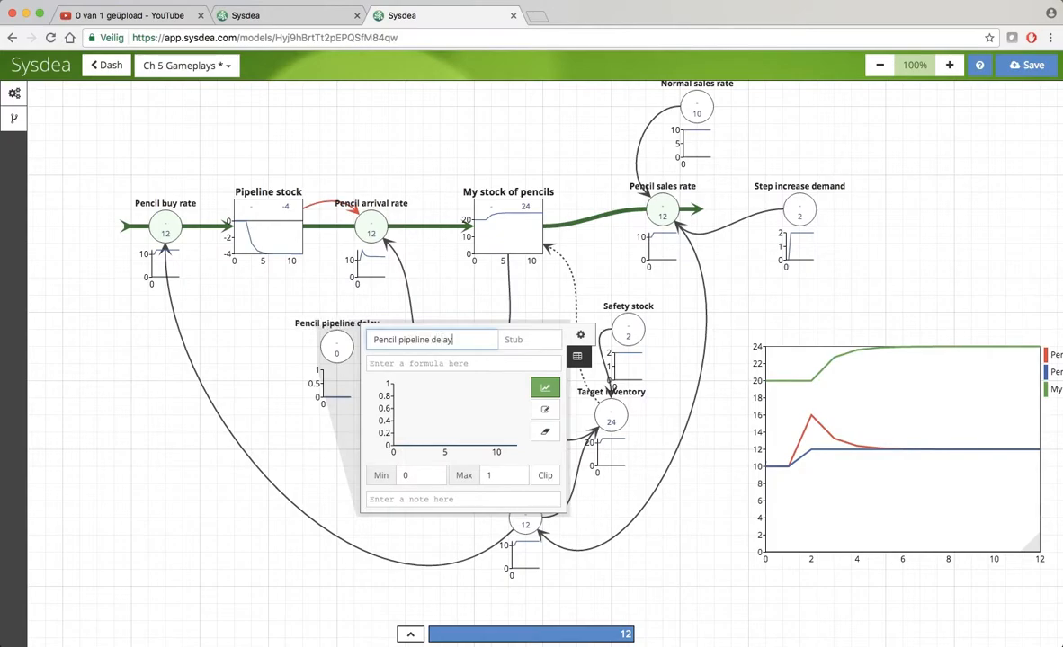
{"action": "left_click", "coordinate": [383, 361]}
{"action": "type", "text": "2"}
{"action": "left_click", "coordinate": [264, 358]}
{"action": "left_click_drag", "start_coordinate": [330, 347], "coordinate": [296, 347]}
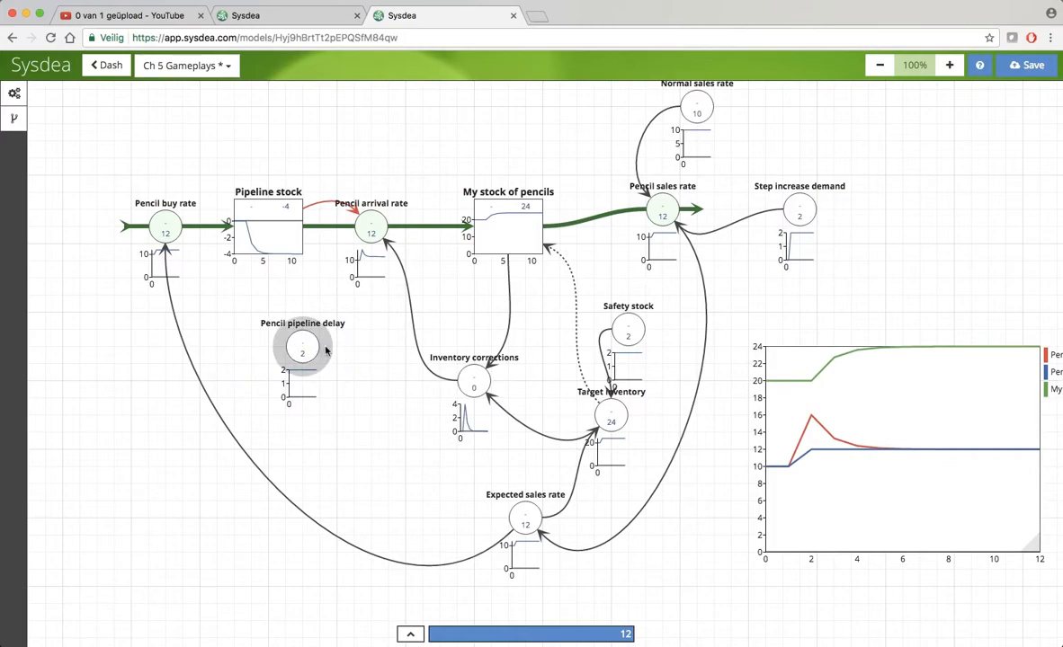
{"action": "mouse_move", "coordinate": [328, 351]}
{"action": "left_mouse_down"}
{"action": "mouse_move", "coordinate": [306, 236]}
{"action": "mouse_move", "coordinate": [367, 233]}
{"action": "left_mouse_up"}
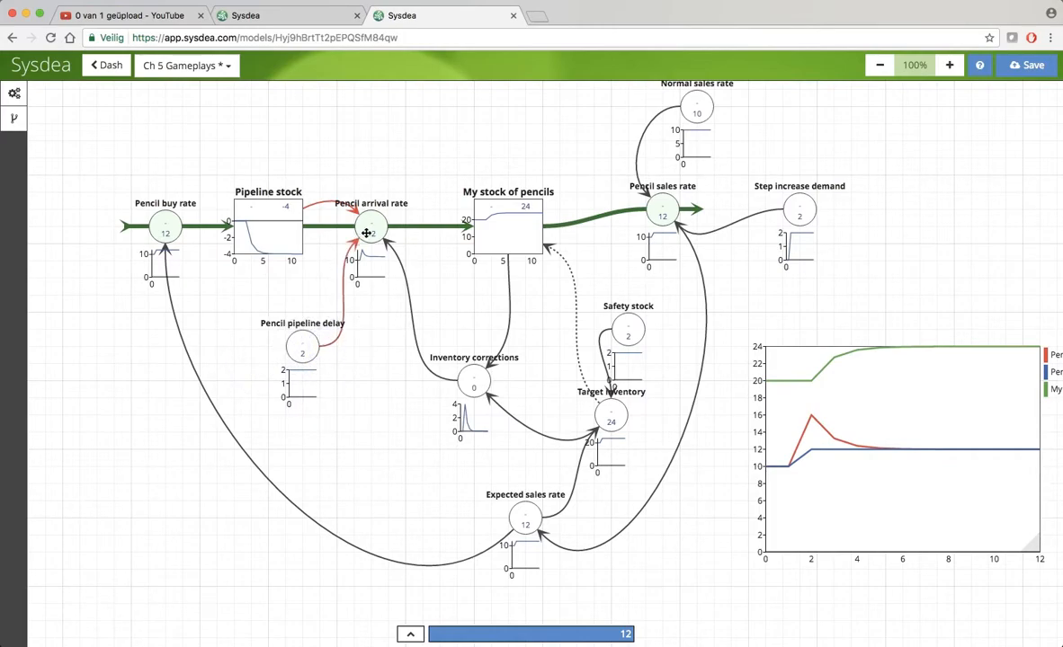
Replace the Pencil arrival rate formula with "Pipeline stock"/"Pencil pipeline delay"
{"action": "left_click", "coordinate": [372, 228]}
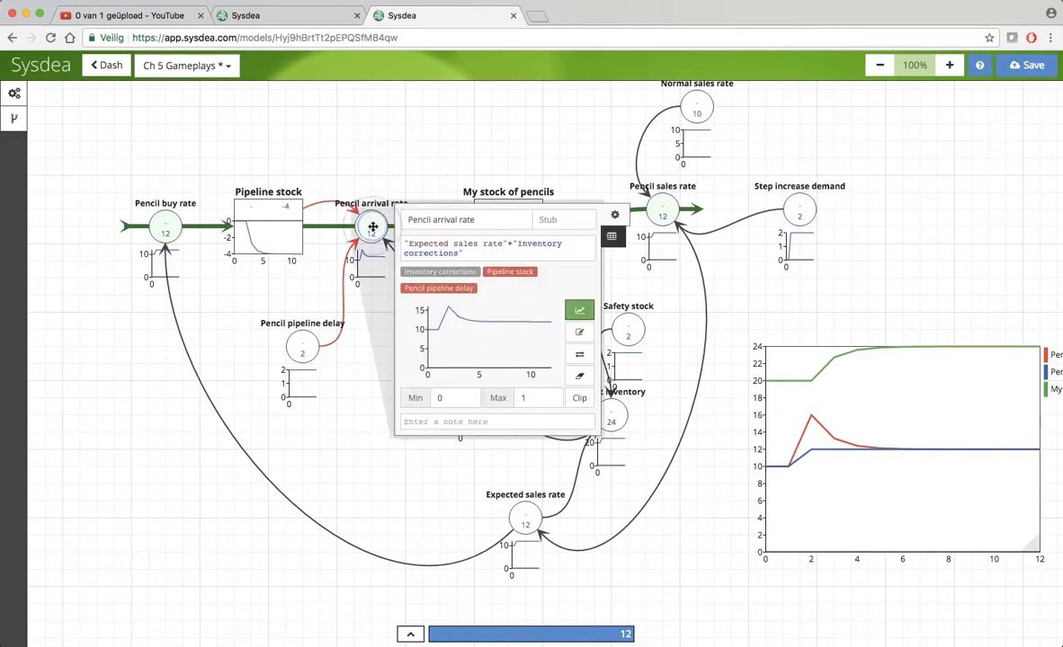
{"action": "triple_click", "coordinate": [475, 251]}
{"action": "key", "text": "BackSpace"}
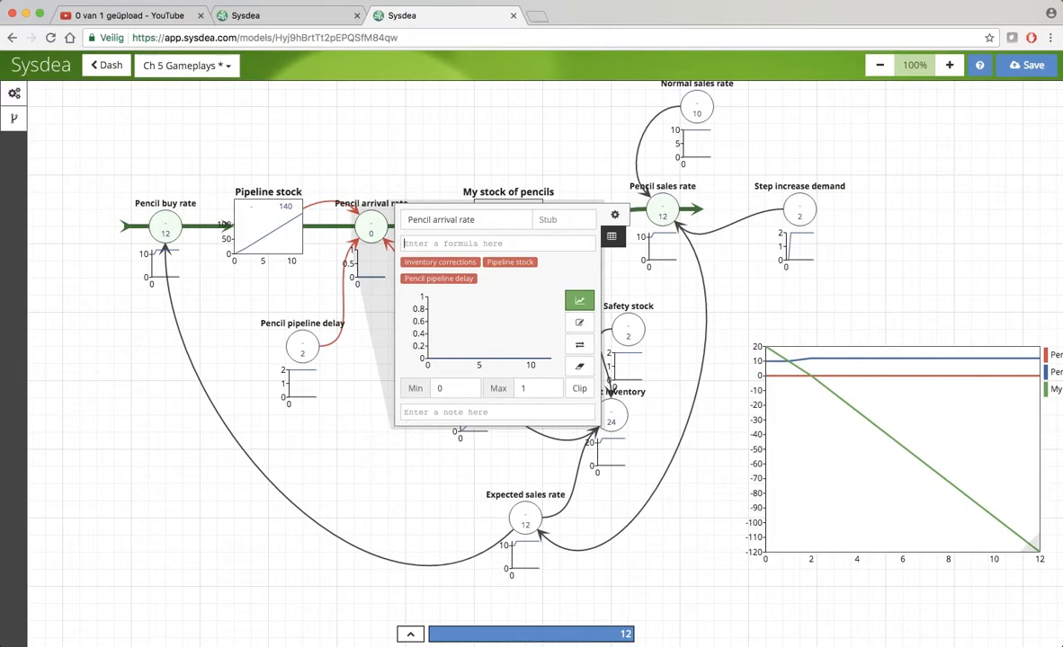
{"action": "left_click", "coordinate": [437, 262]}
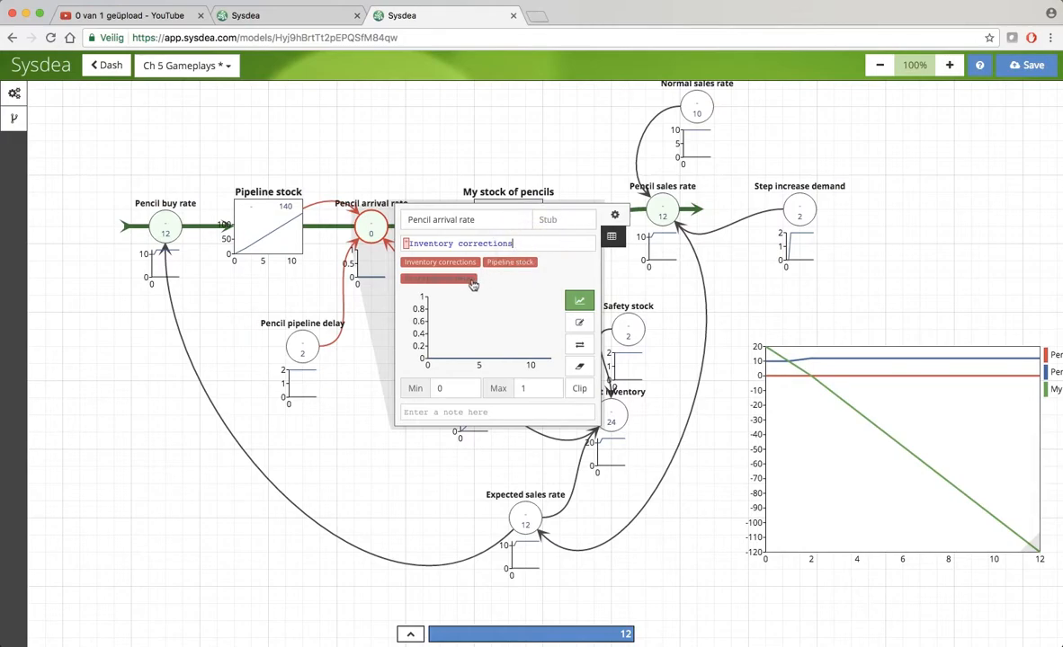
{"action": "left_click", "coordinate": [505, 261]}
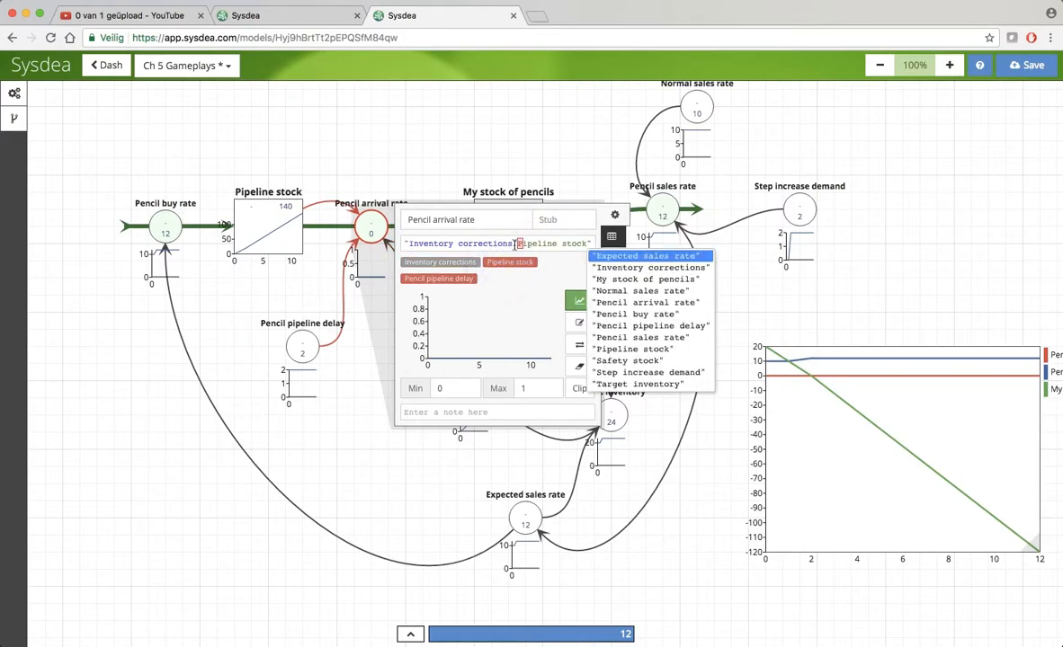
{"action": "left_click_drag", "start_coordinate": [517, 243], "coordinate": [369, 233]}
{"action": "key", "text": "BackSpace"}
{"action": "left_click", "coordinate": [498, 236]}
{"action": "left_click", "coordinate": [499, 244]}
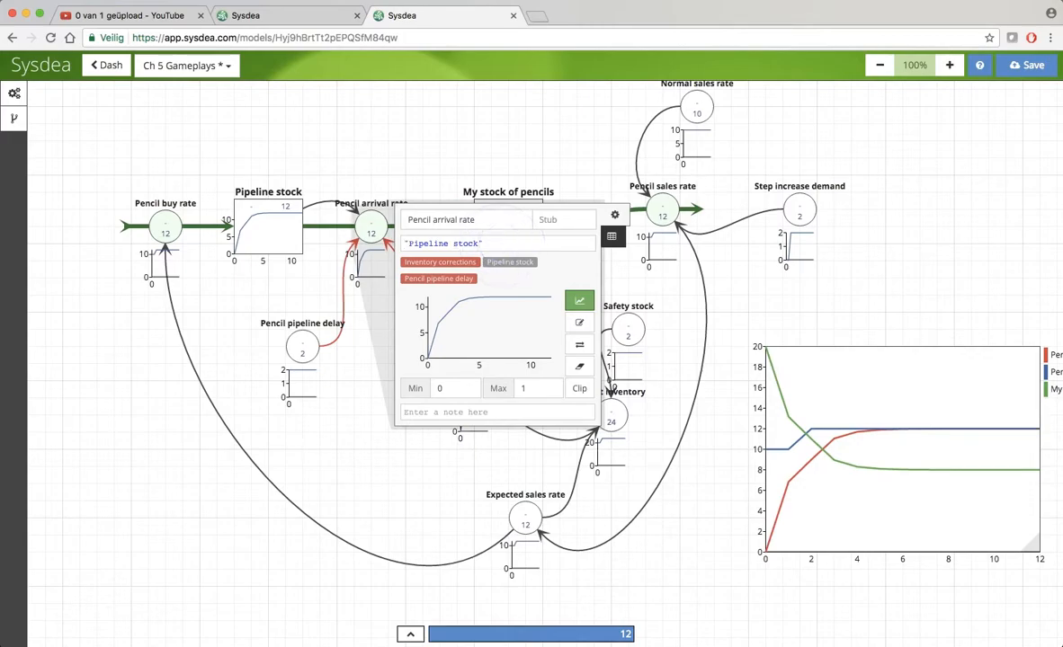
{"action": "type", "text": "/"}
{"action": "left_click", "coordinate": [438, 278]}
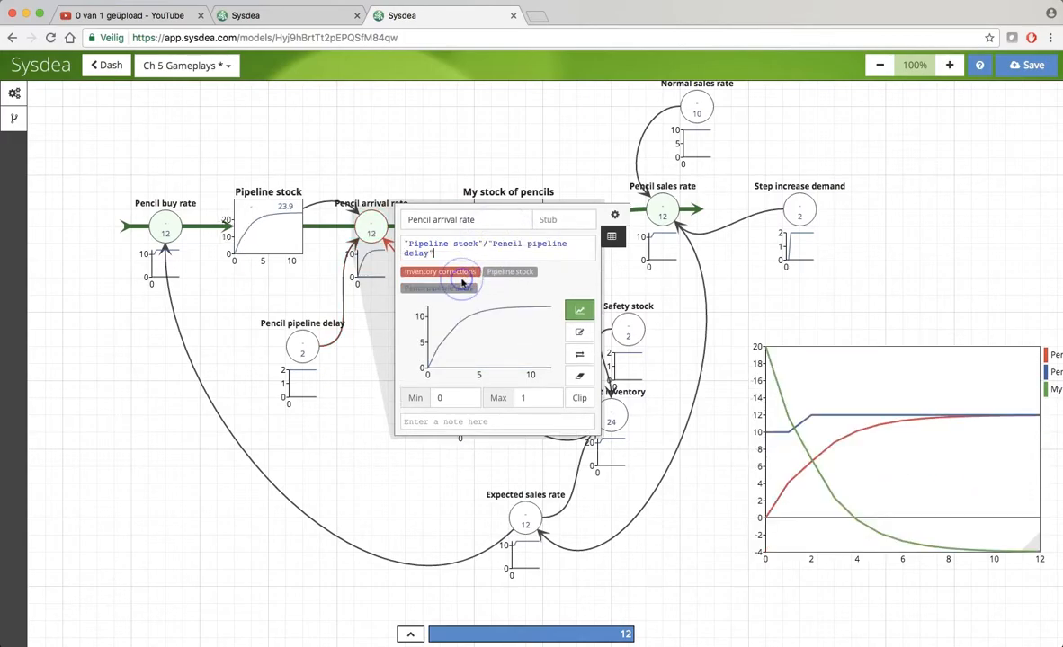
{"action": "left_click", "coordinate": [362, 401]}
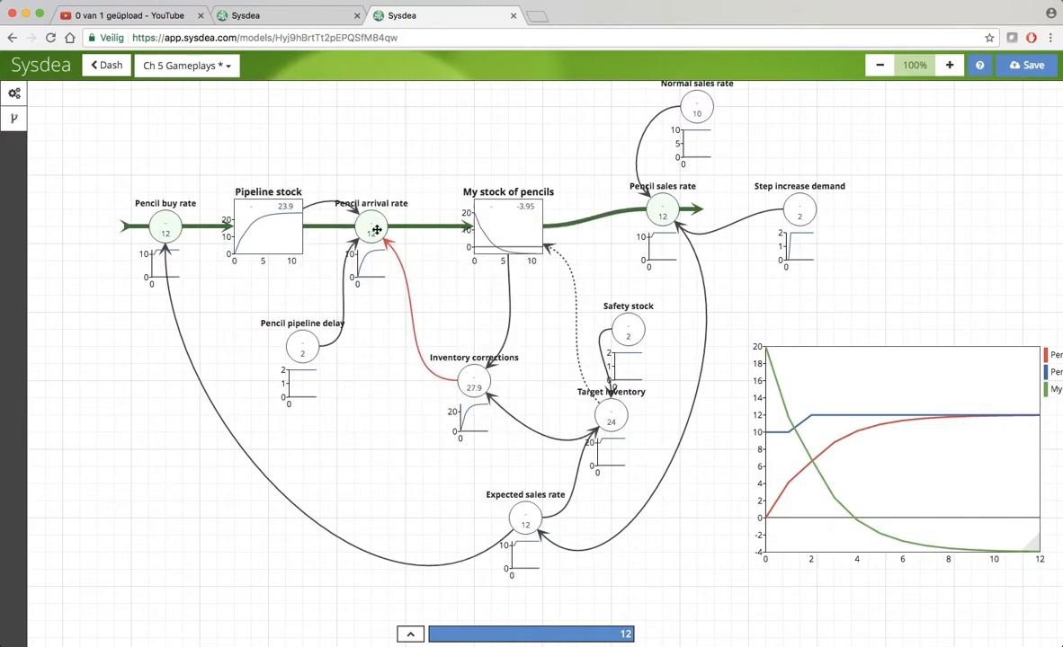
Remove the link from Inventory corrections to Pencil arrival rate and link Inventory corrections to Pencil buy rate
{"action": "left_click", "coordinate": [400, 260]}
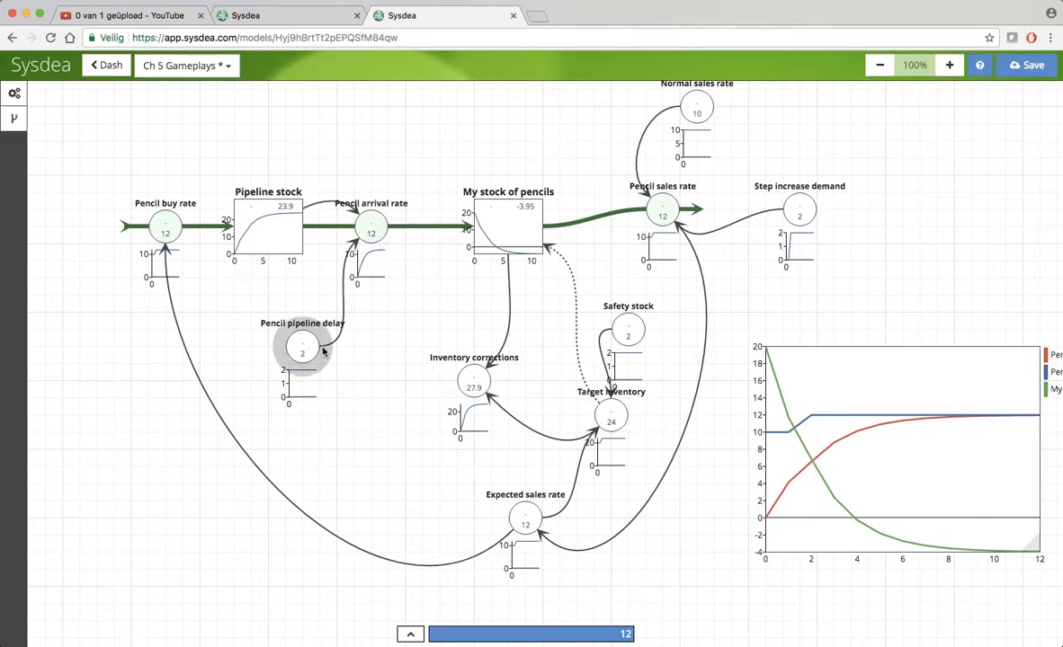
{"action": "left_click", "coordinate": [302, 326]}
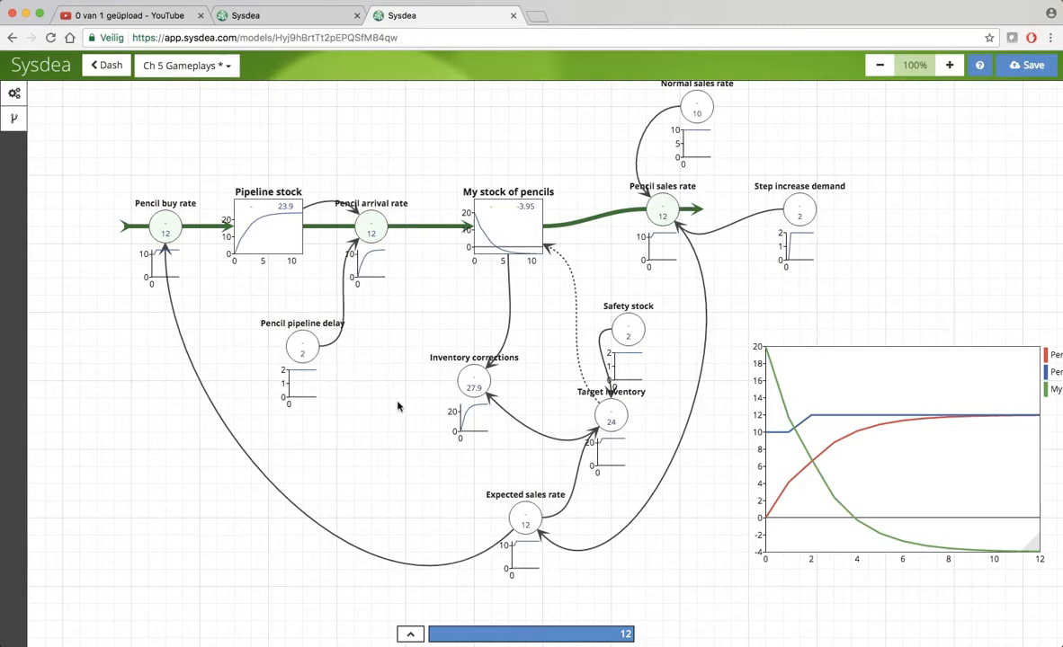
{"action": "mouse_move", "coordinate": [456, 399]}
{"action": "left_mouse_down"}
{"action": "mouse_move", "coordinate": [356, 436]}
{"action": "mouse_move", "coordinate": [140, 315]}
{"action": "mouse_move", "coordinate": [156, 238]}
{"action": "left_mouse_up"}
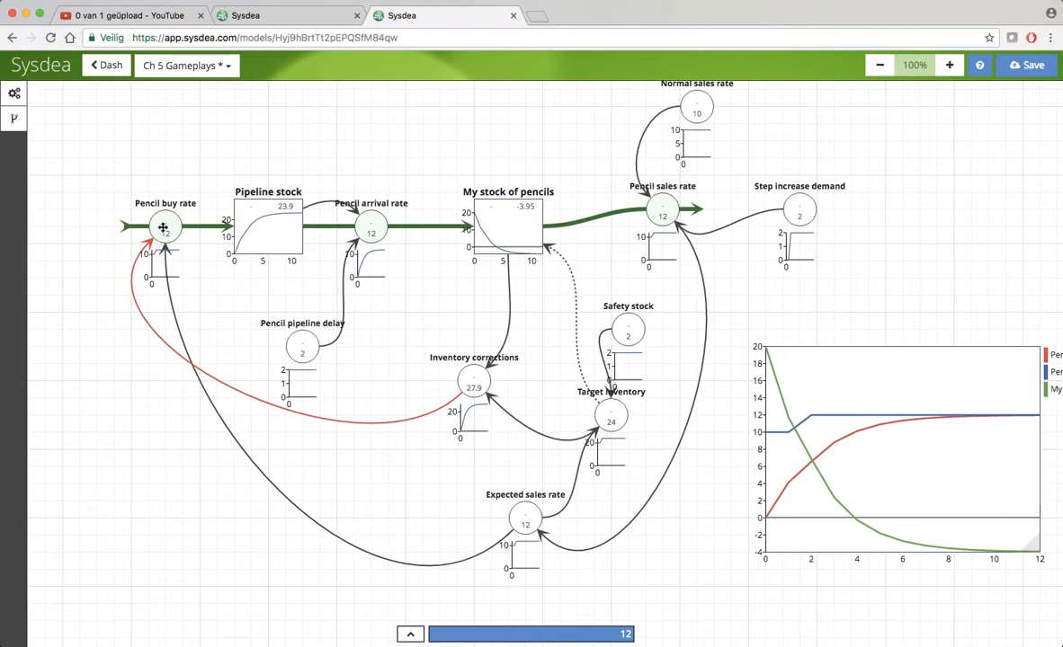
Extend the Pencil buy rate formula to "Expected sales rate"+"Inventory corrections"
{"action": "left_click", "coordinate": [163, 227]}
{"action": "left_click", "coordinate": [315, 244]}
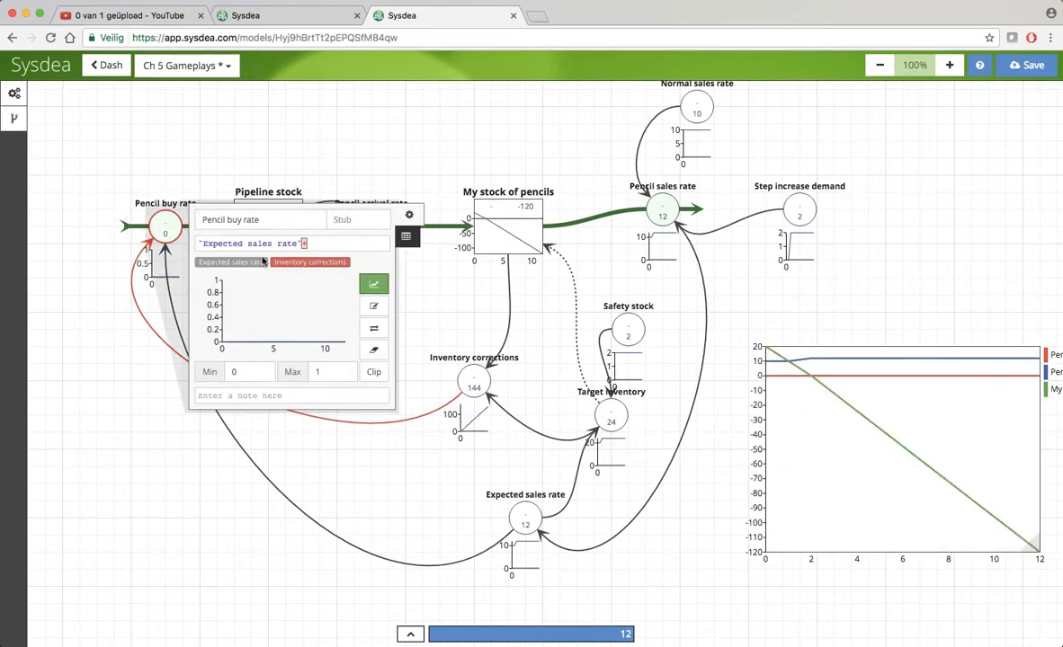
{"action": "left_click", "coordinate": [285, 263]}
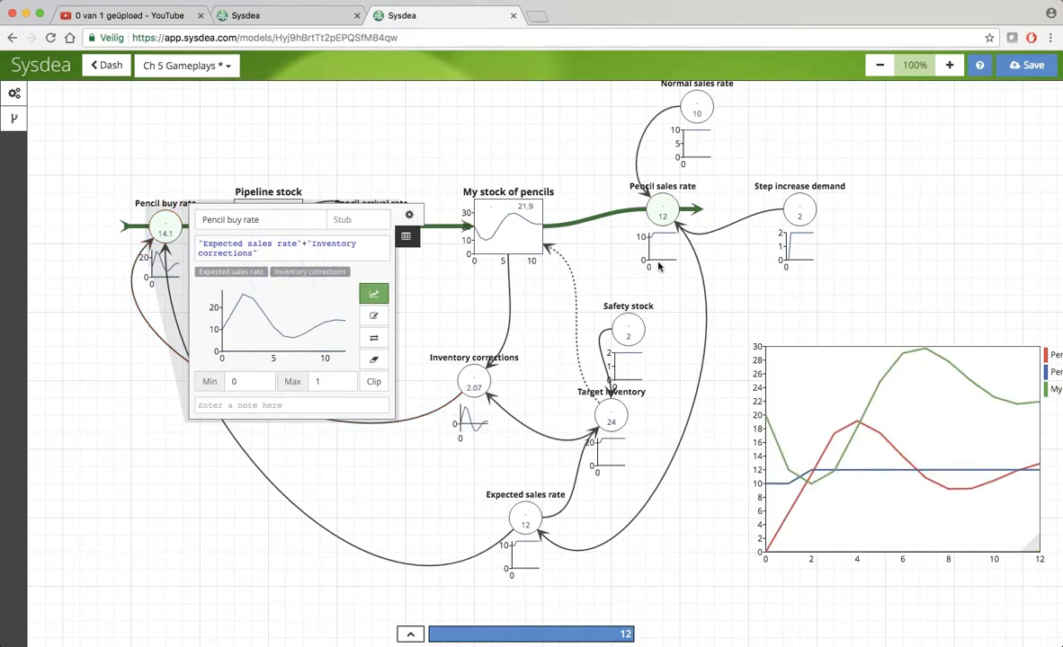
{"action": "left_click", "coordinate": [553, 157]}
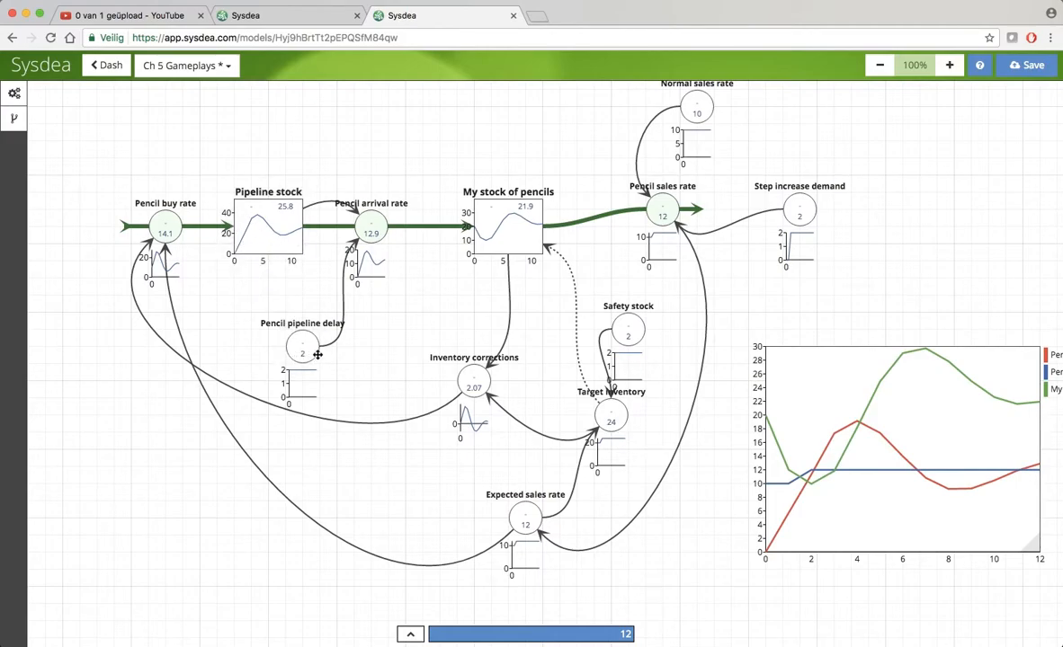
Make room below Pipeline stock by moving Pencil pipeline delay under Pencil arrival rate and Inventory corrections further down
{"action": "mouse_move", "coordinate": [310, 340]}
{"action": "left_mouse_down"}
{"action": "mouse_move", "coordinate": [360, 326]}
{"action": "mouse_move", "coordinate": [361, 340]}
{"action": "left_mouse_up"}
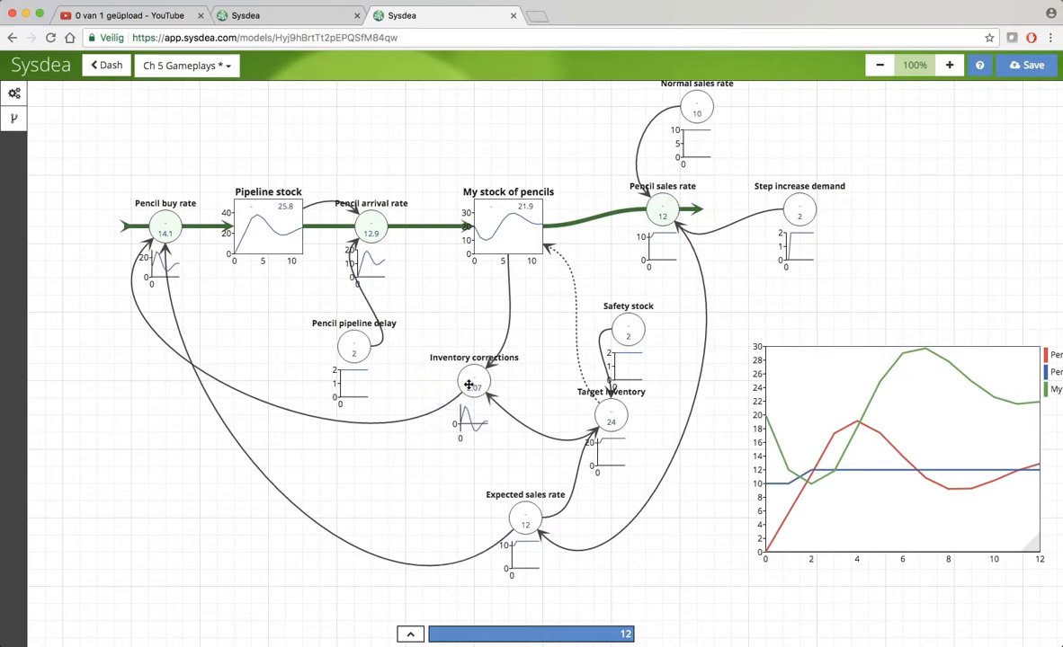
{"action": "left_click_drag", "start_coordinate": [477, 383], "coordinate": [460, 433]}
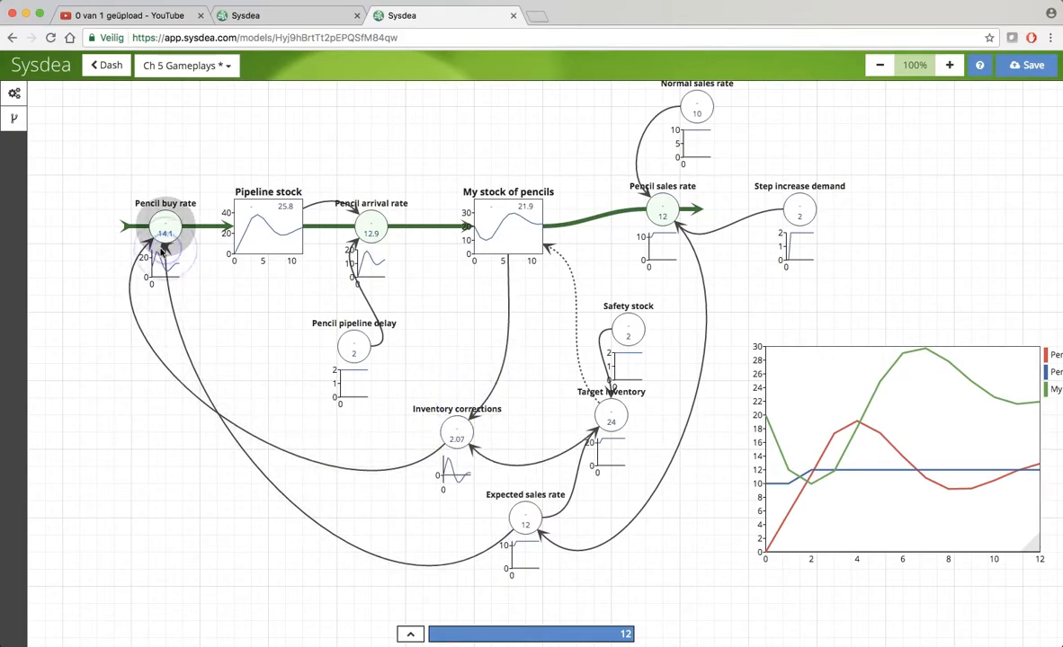
Add a variable named "Pipeline stock corrections" below Pipeline stock, spaced clear of Pencil pipeline delay
{"action": "double_click", "coordinate": [285, 341]}
{"action": "left_click", "coordinate": [294, 334]}
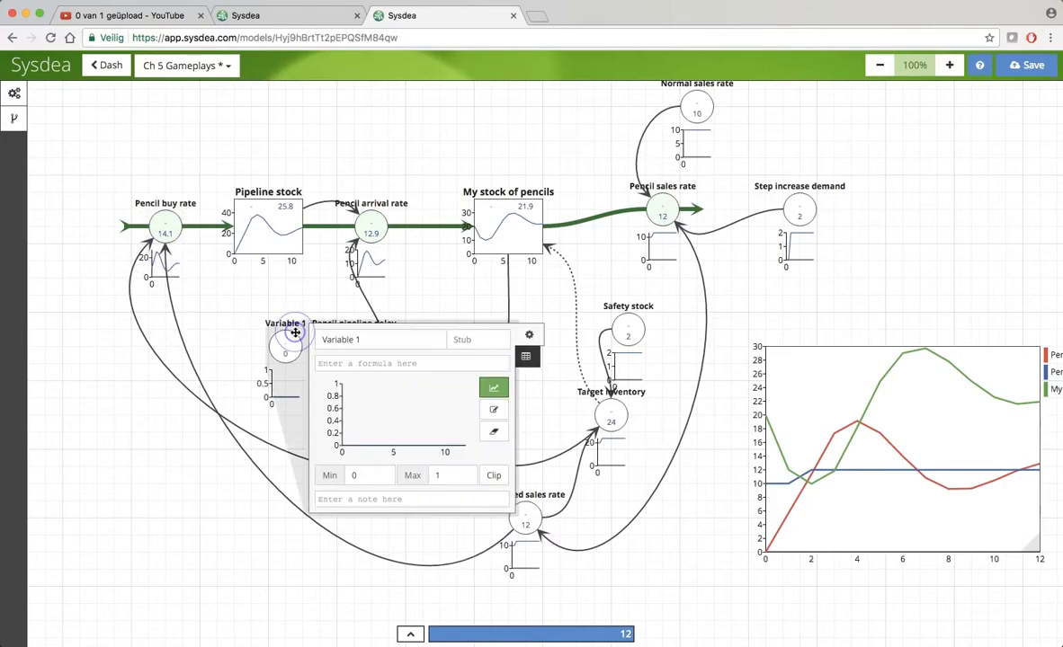
{"action": "type", "text": "Pipeline"}
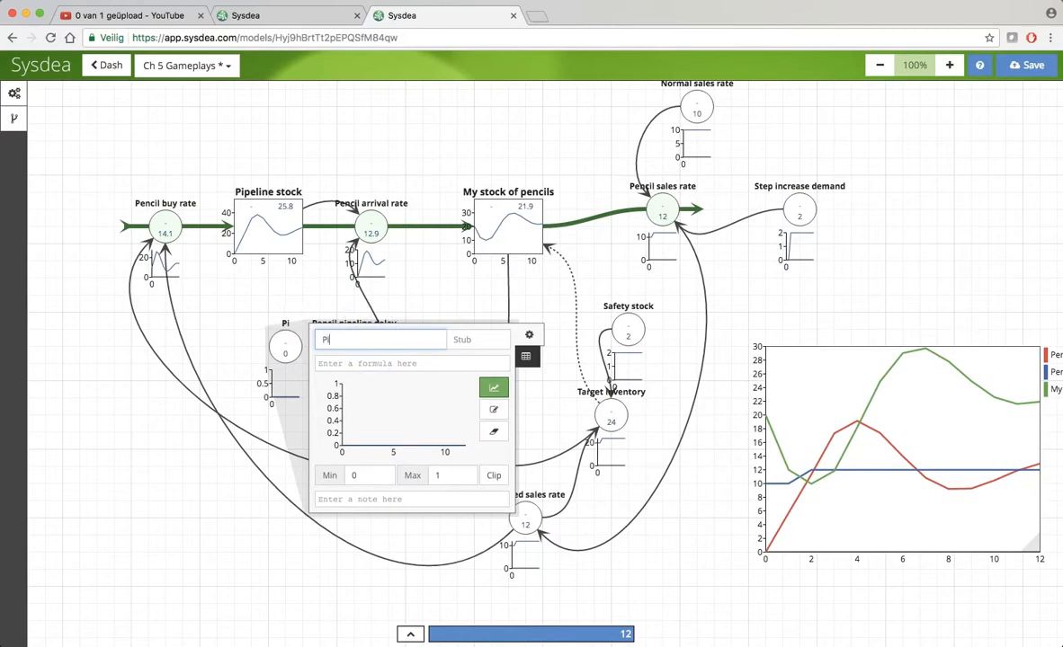
{"action": "type", "text": "corrections"}
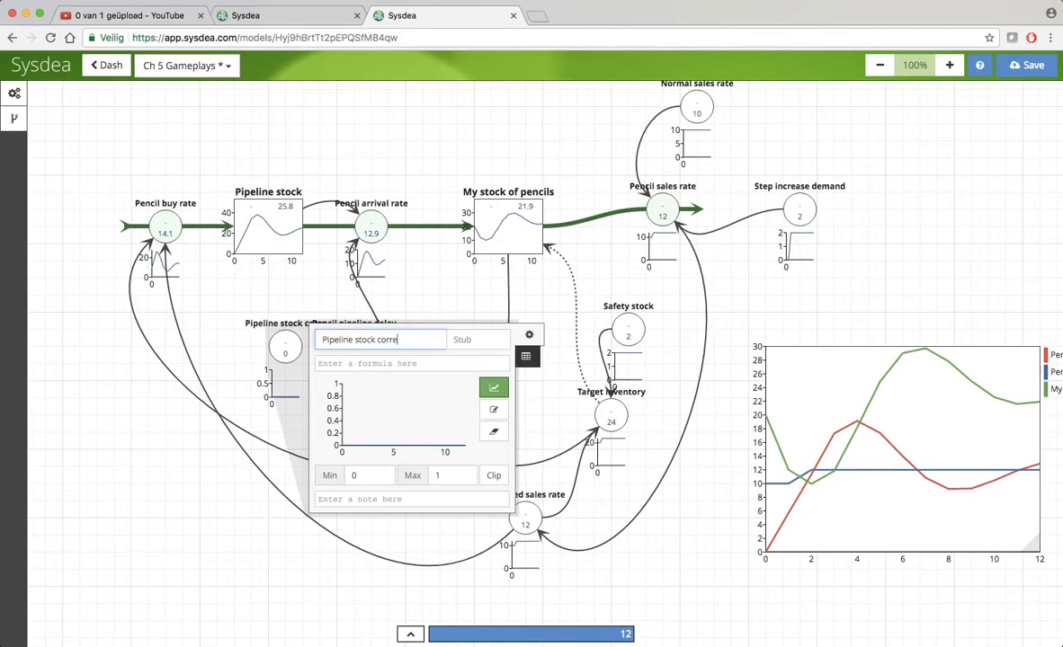
{"action": "left_click", "coordinate": [239, 306]}
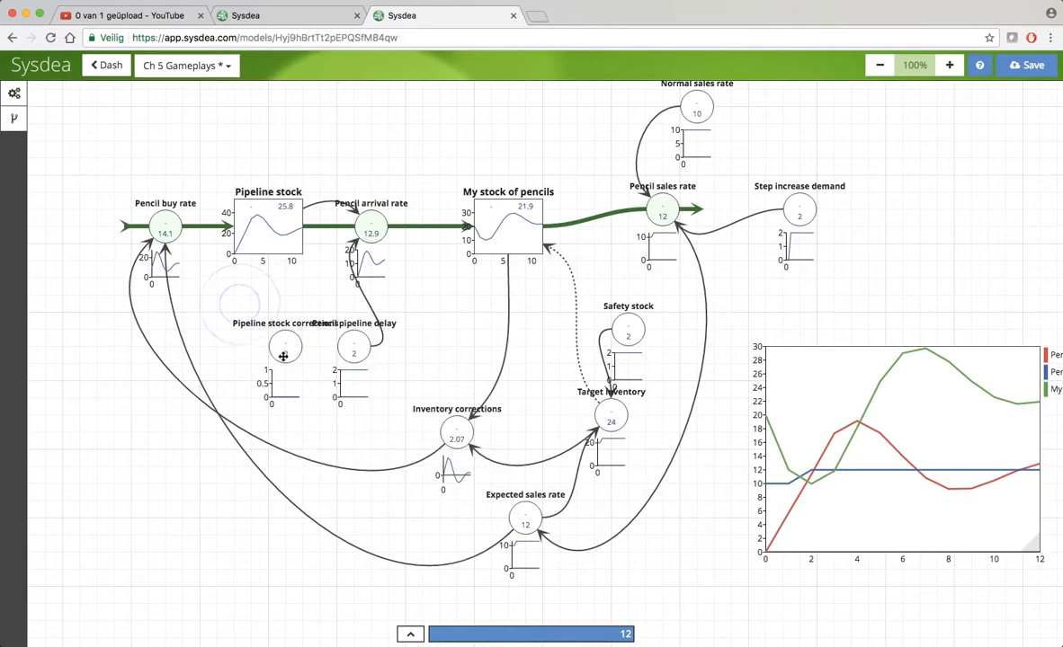
{"action": "left_click_drag", "start_coordinate": [282, 348], "coordinate": [250, 343]}
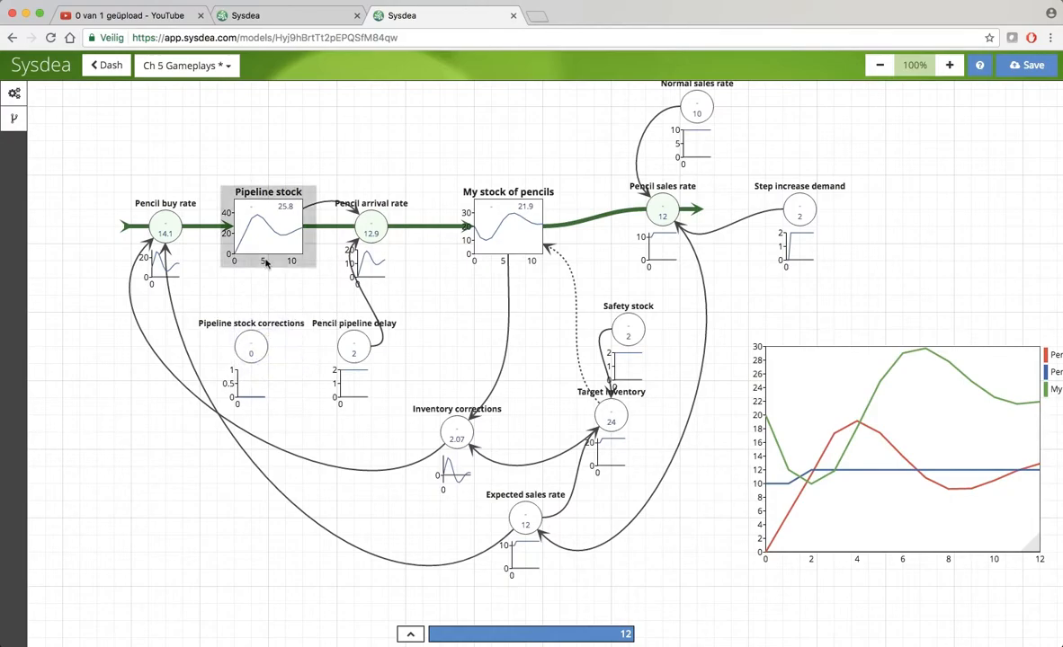
Link Pipeline stock to Pipeline stock corrections and place a new variable below Pencil pipeline delay
{"action": "left_click_drag", "start_coordinate": [269, 267], "coordinate": [263, 377]}
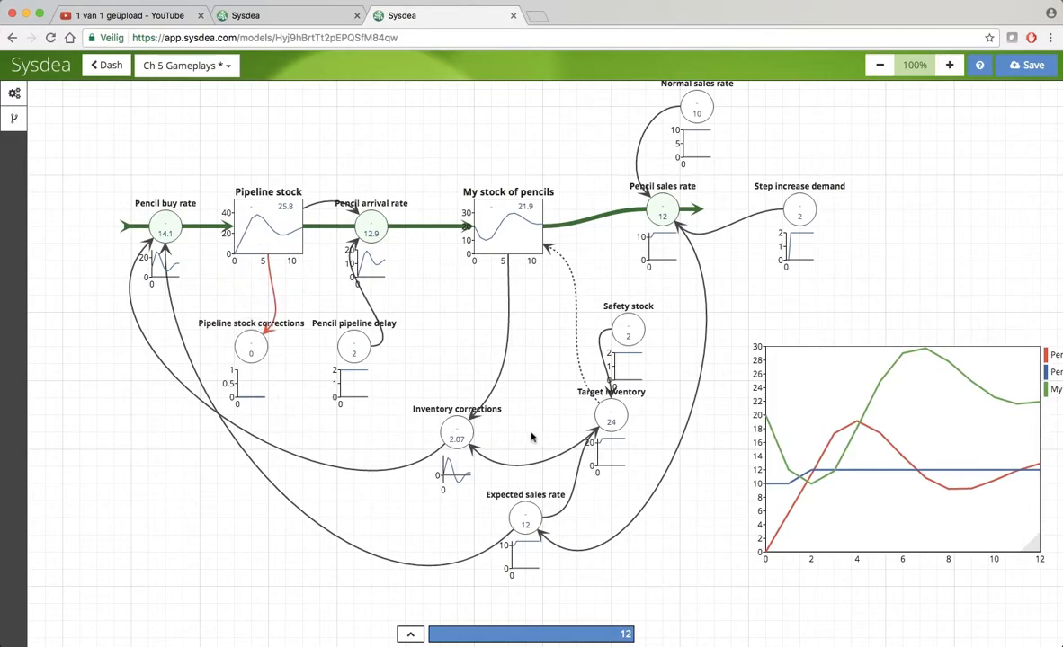
{"action": "double_click", "coordinate": [308, 437]}
{"action": "key", "text": "BackSpace"}
{"action": "double_click", "coordinate": [313, 431]}
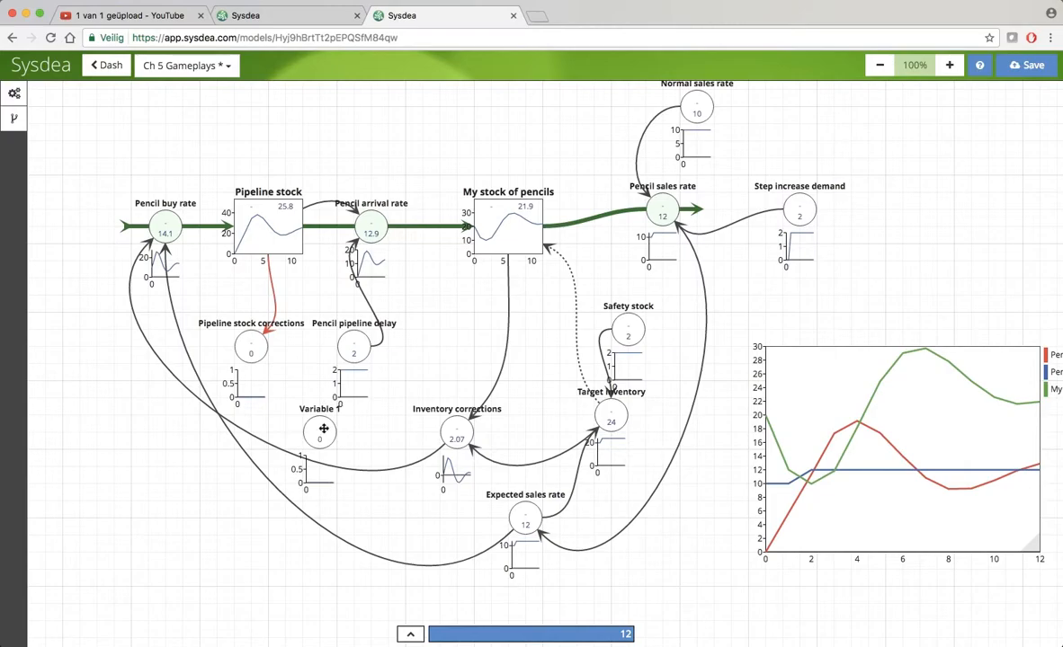
{"action": "right_click", "coordinate": [290, 410]}
{"action": "left_click", "coordinate": [288, 410]}
{"action": "left_click_drag", "start_coordinate": [326, 433], "coordinate": [323, 454]}
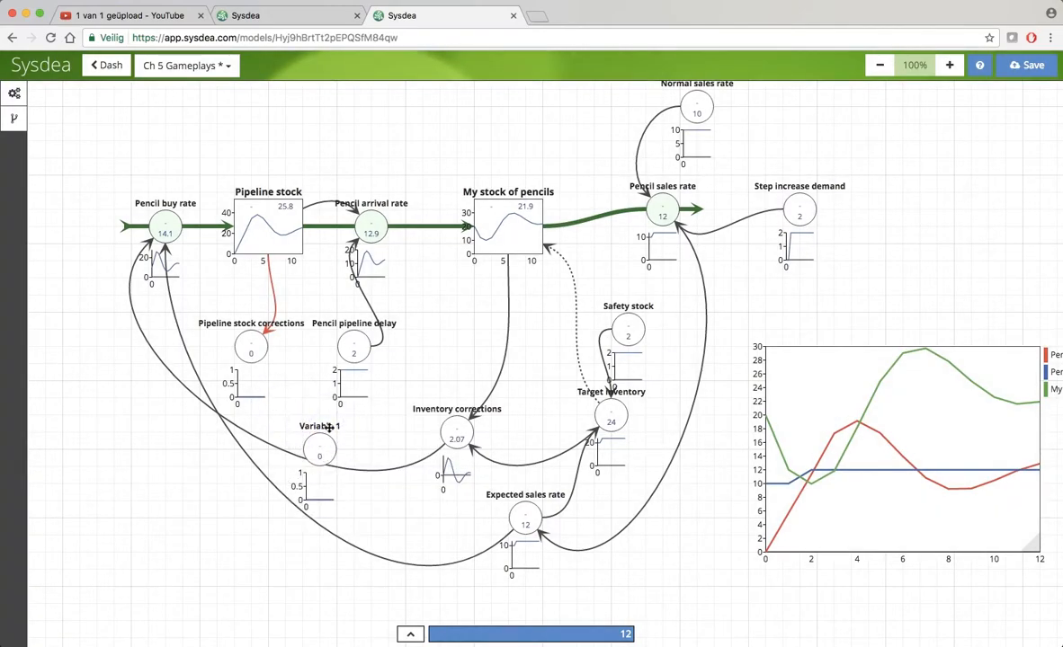
Name the new variable below Pencil pipeline delay "Target pipeline"
{"action": "left_click", "coordinate": [322, 443]}
{"action": "triple_click", "coordinate": [415, 441]}
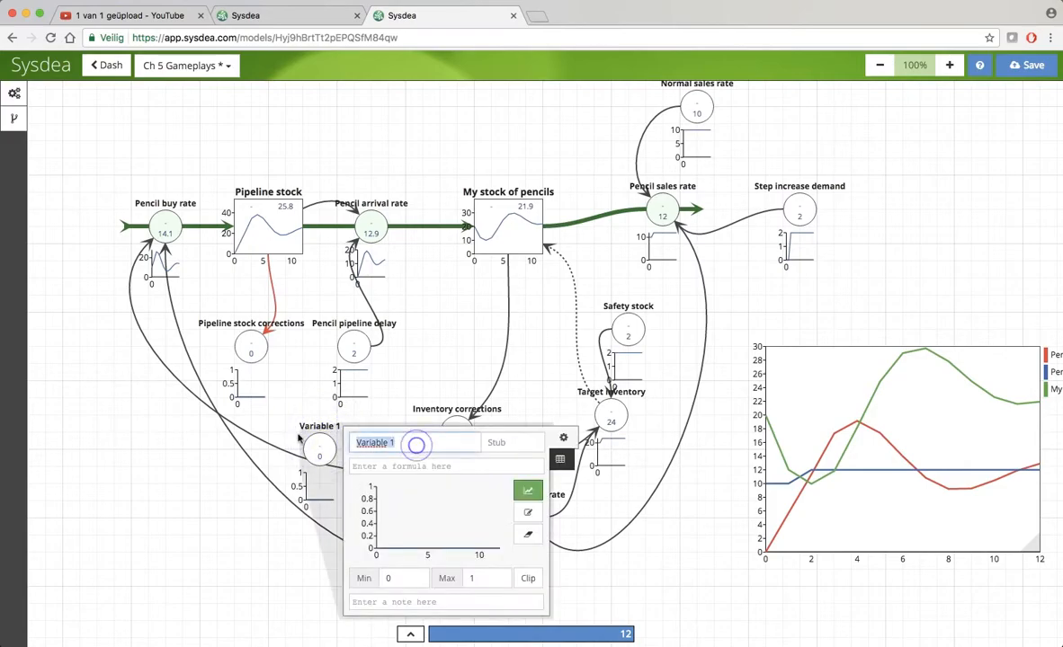
{"action": "type", "text": "Target pip"}
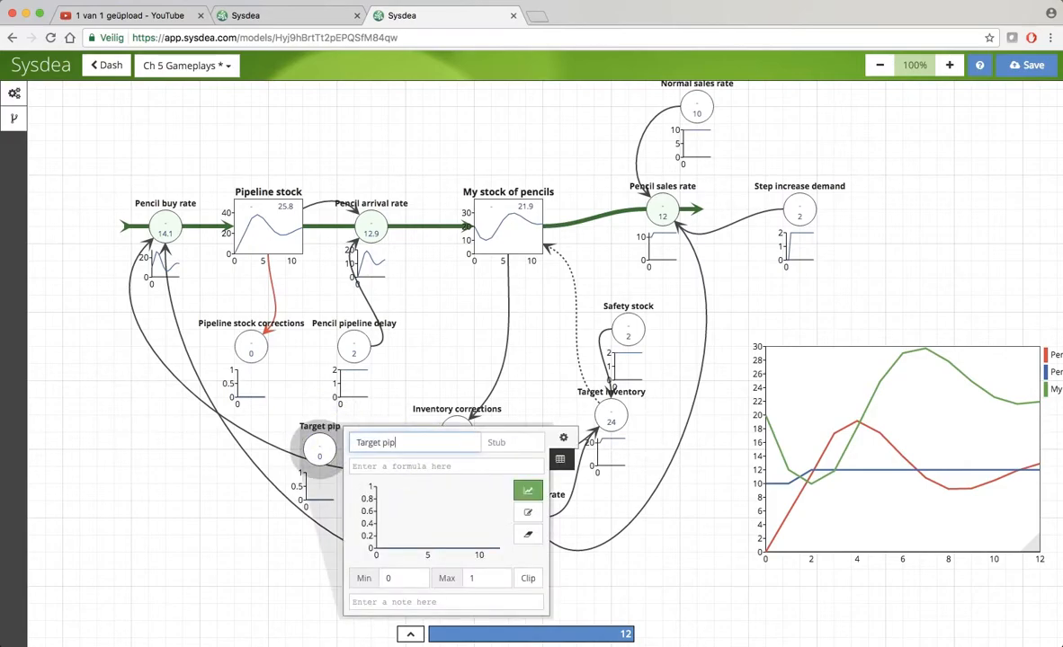
{"action": "type", "text": "eline"}
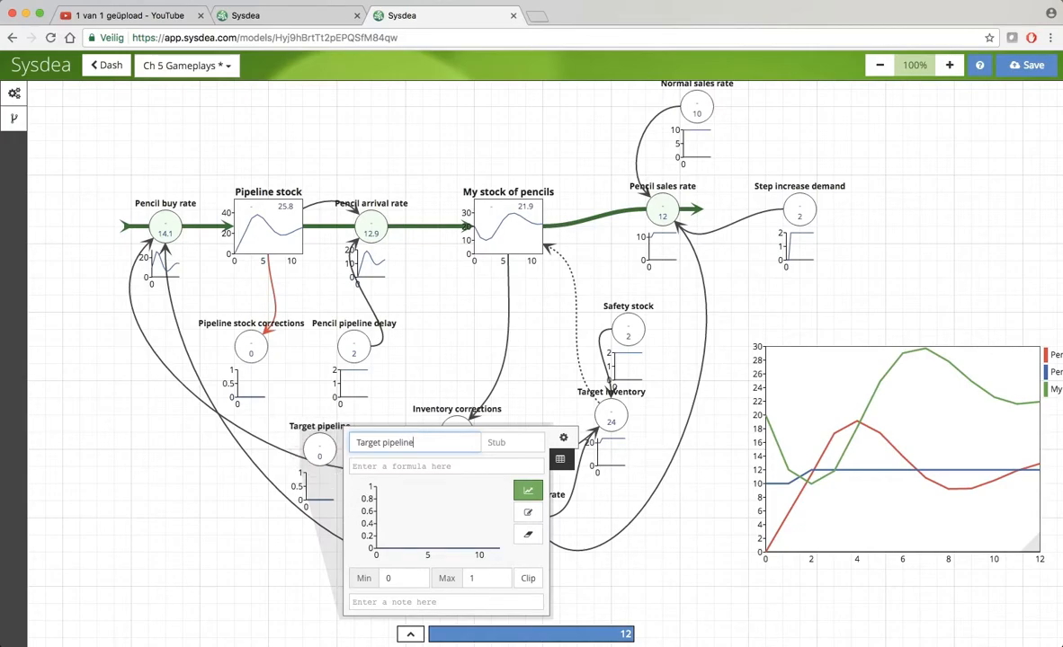
{"action": "right_click", "coordinate": [281, 396]}
{"action": "left_click", "coordinate": [192, 458]}
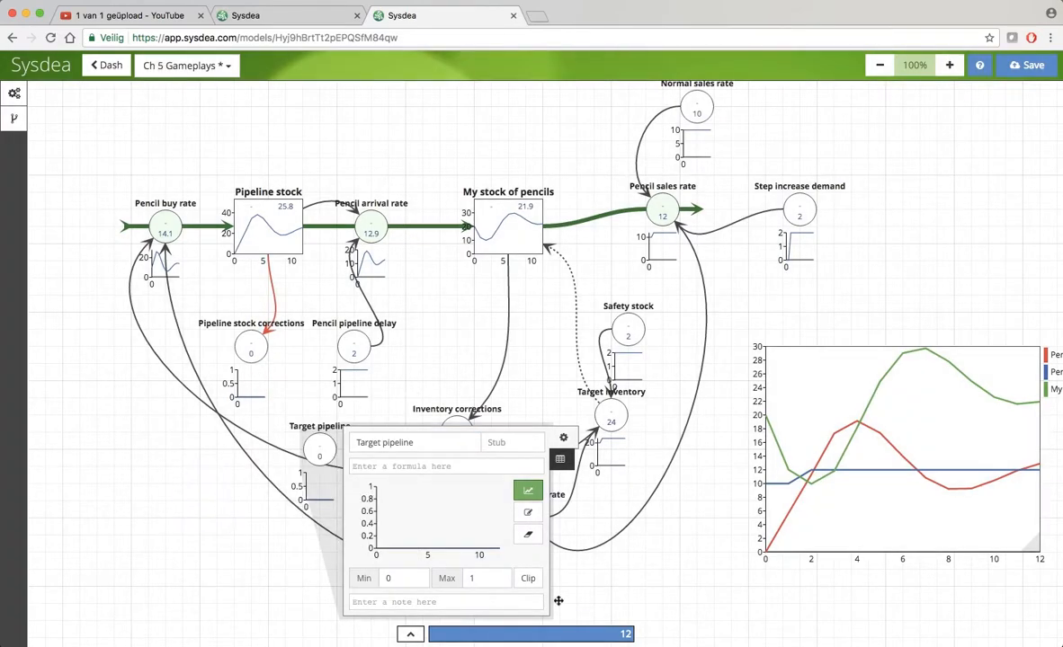
{"action": "left_click", "coordinate": [651, 576]}
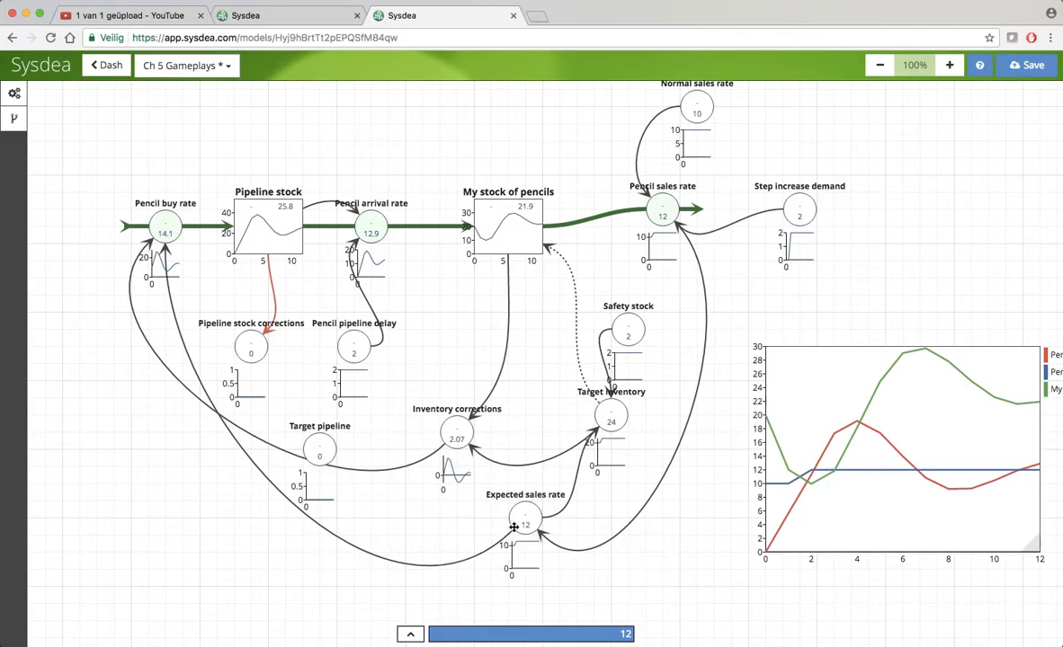
Link Expected sales rate and Pencil pipeline delay to Target pipeline and set its formula to their product
{"action": "left_click_drag", "start_coordinate": [508, 530], "coordinate": [320, 458]}
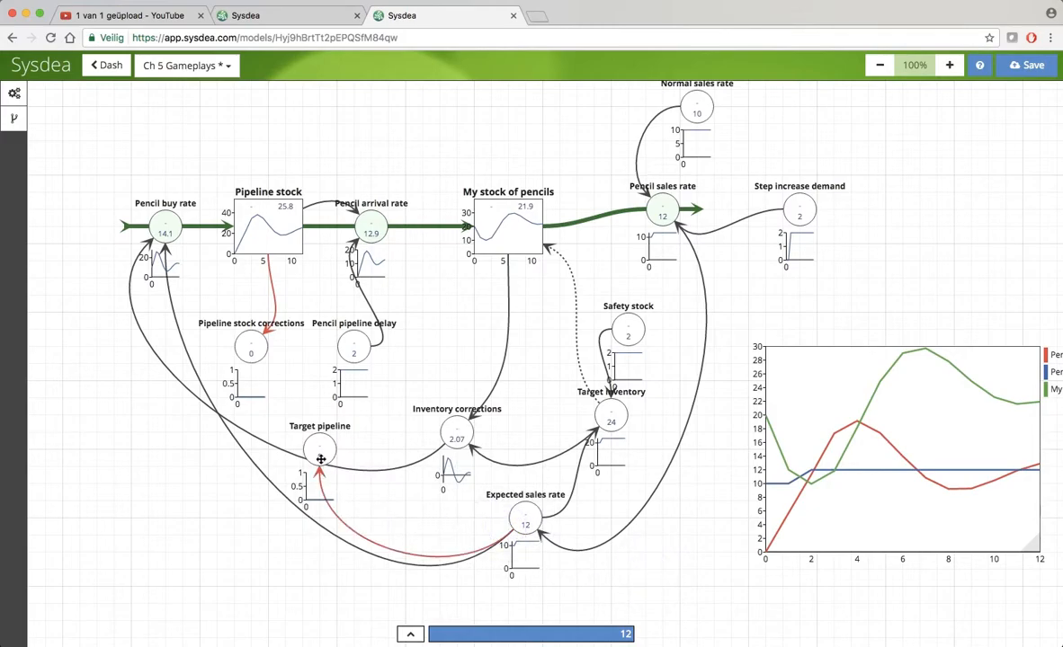
{"action": "mouse_move", "coordinate": [329, 356]}
{"action": "left_mouse_down"}
{"action": "mouse_move", "coordinate": [296, 310]}
{"action": "mouse_move", "coordinate": [319, 442]}
{"action": "left_mouse_up"}
{"action": "left_click", "coordinate": [326, 449]}
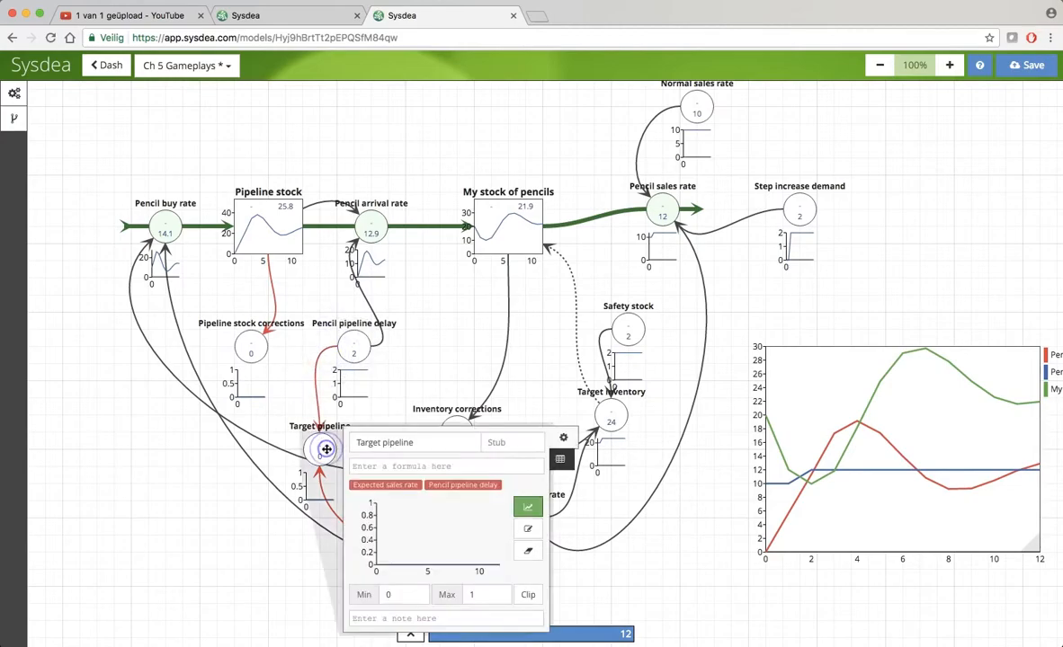
{"action": "left_click", "coordinate": [389, 486]}
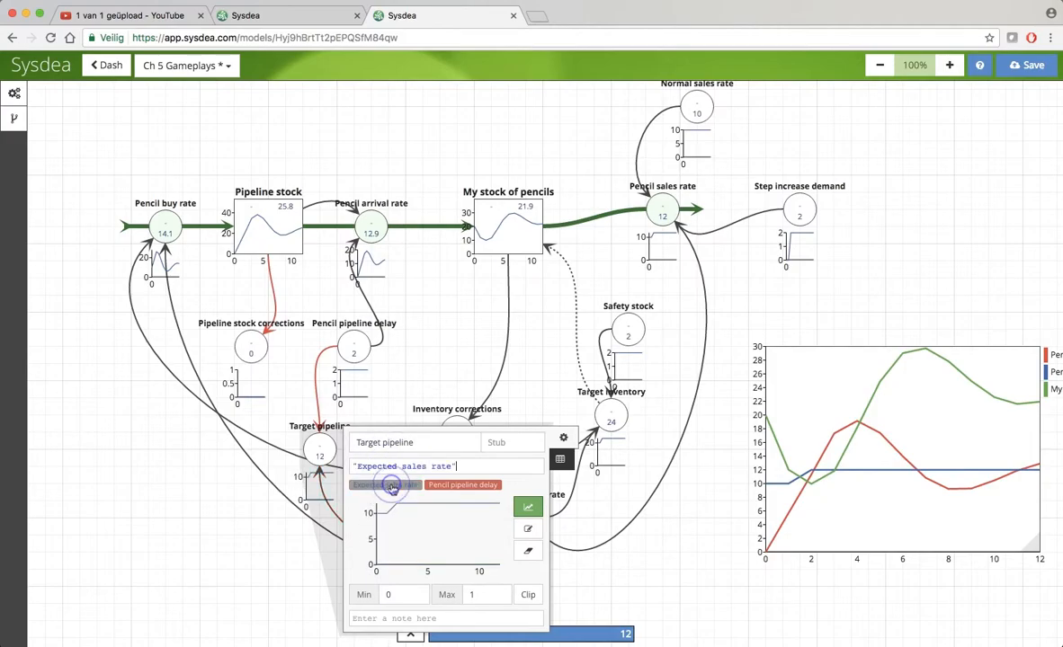
{"action": "type", "text": "*"}
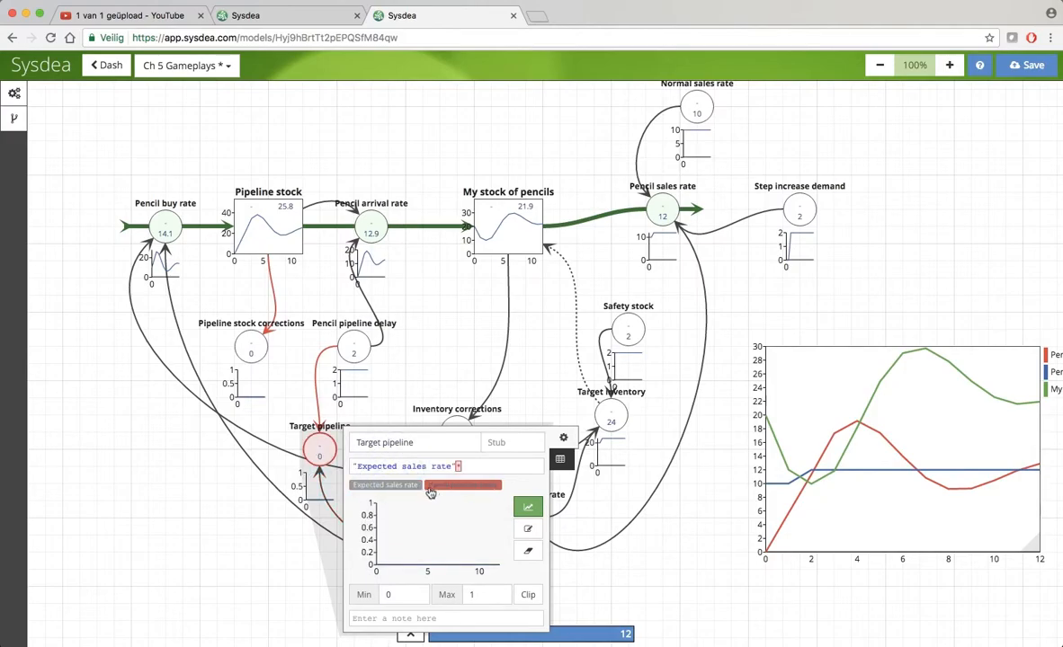
{"action": "left_click", "coordinate": [462, 485]}
{"action": "left_click", "coordinate": [186, 558]}
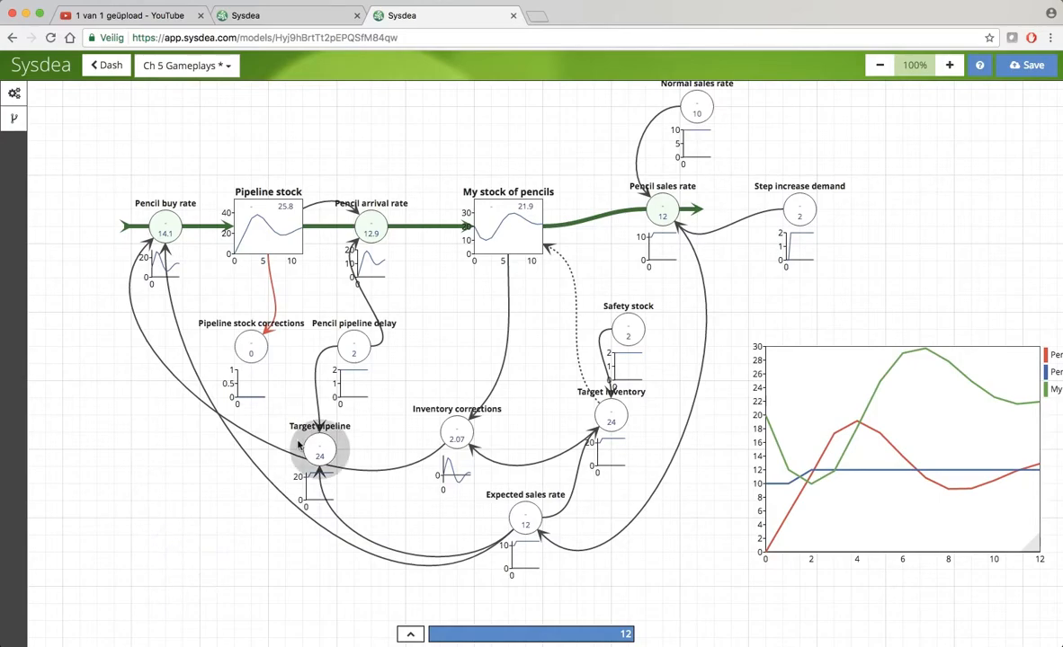
Link Target pipeline to Pipeline stock corrections and set its formula to "Target pipeline"-"Pipeline stock"
{"action": "left_click_drag", "start_coordinate": [299, 444], "coordinate": [247, 343]}
{"action": "left_click", "coordinate": [248, 344]}
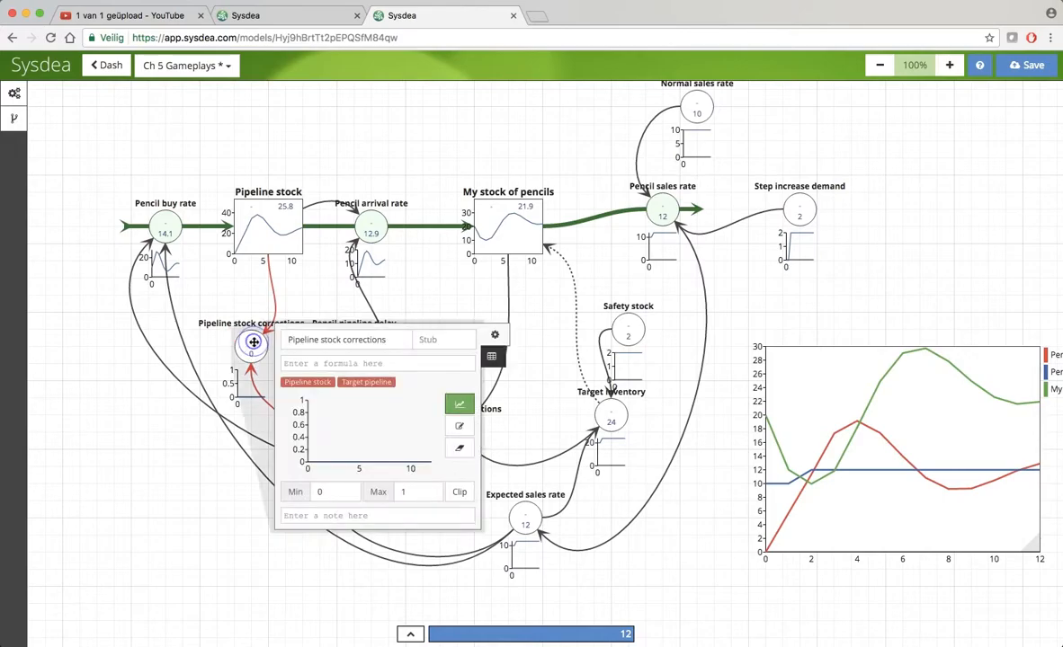
{"action": "left_click", "coordinate": [360, 382]}
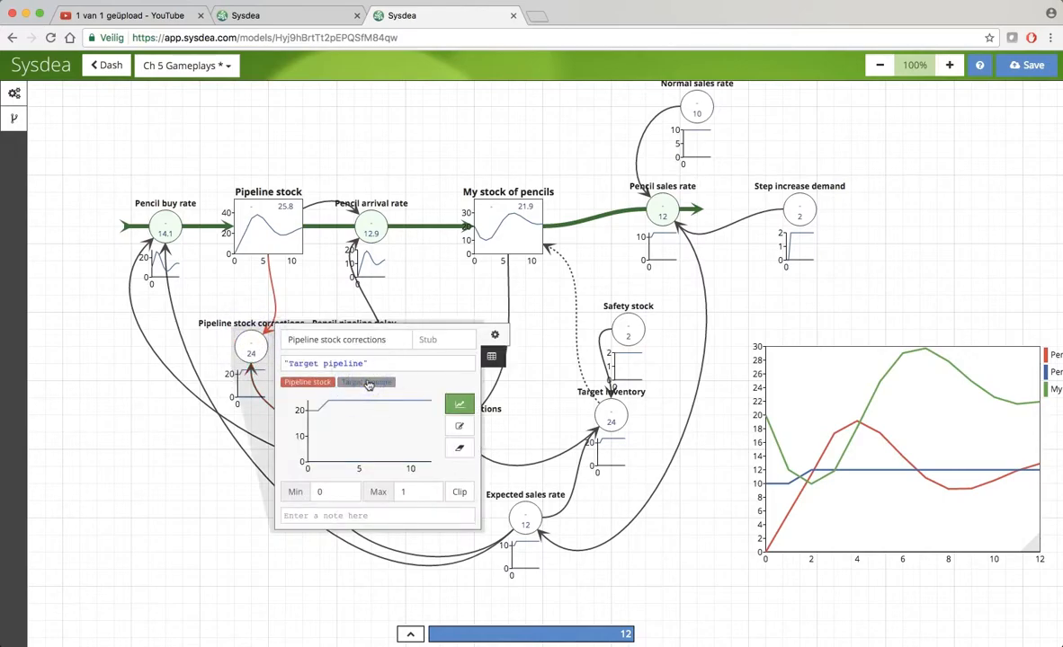
{"action": "left_click", "coordinate": [307, 382]}
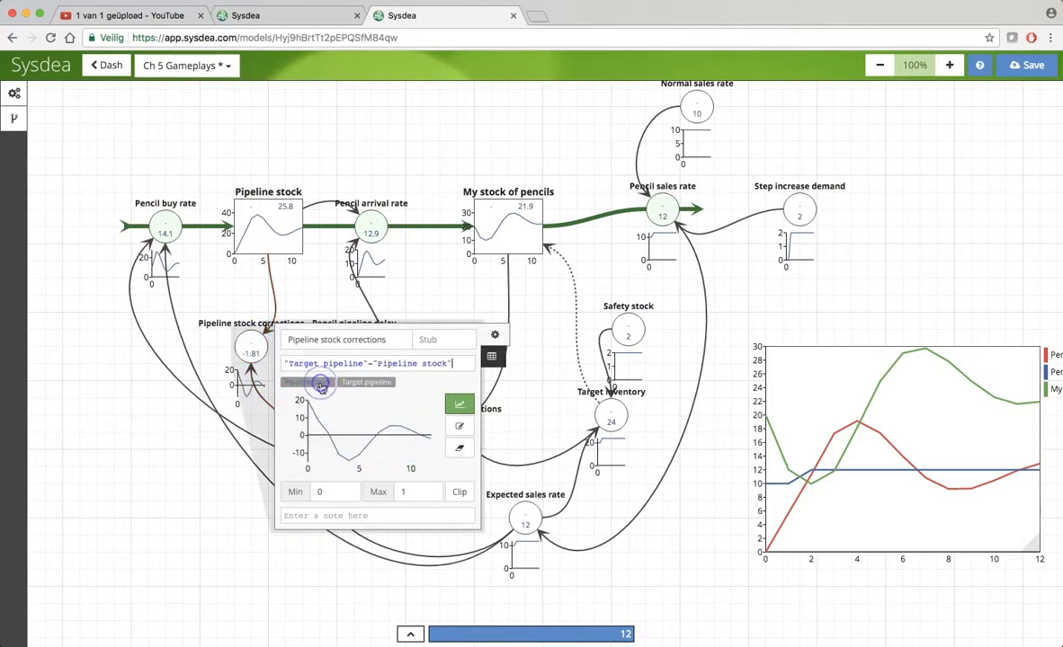
{"action": "left_click", "coordinate": [176, 476]}
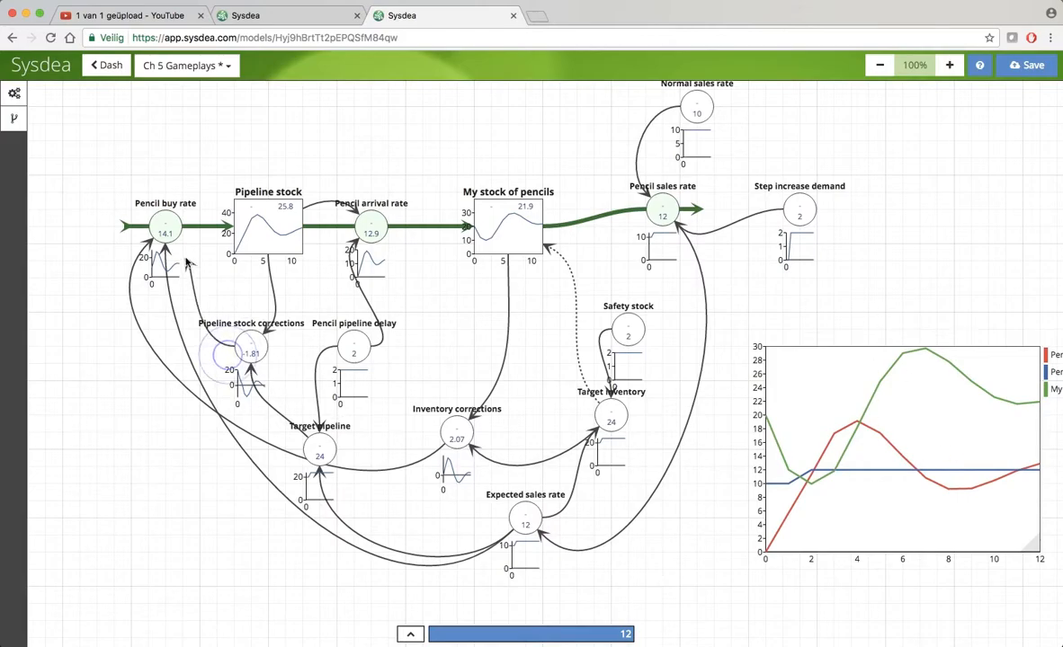
Link Pipeline stock corrections to Pencil buy rate and extend the buy rate formula with +"Pipeline stock corrections"
{"action": "left_click", "coordinate": [169, 230]}
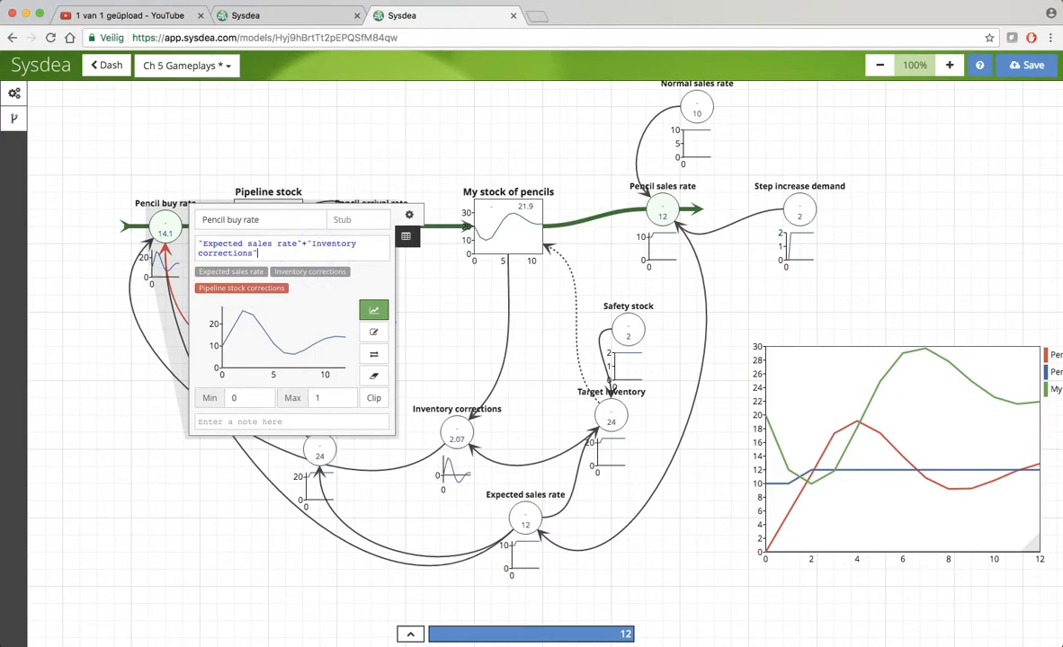
{"action": "type", "text": "+"}
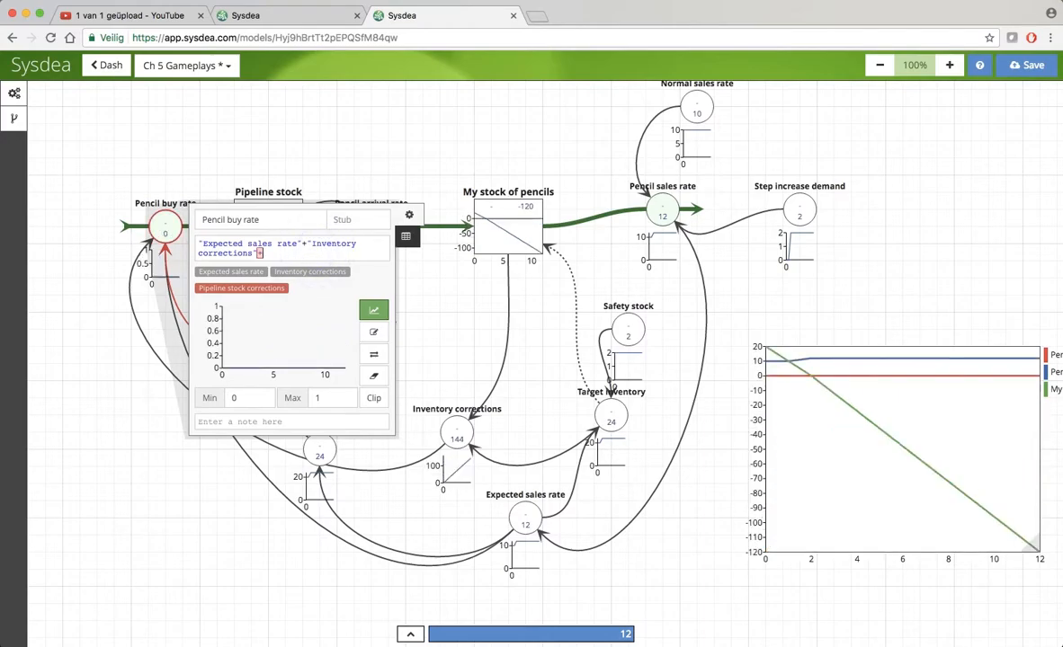
{"action": "left_click", "coordinate": [271, 288]}
{"action": "left_click", "coordinate": [123, 427]}
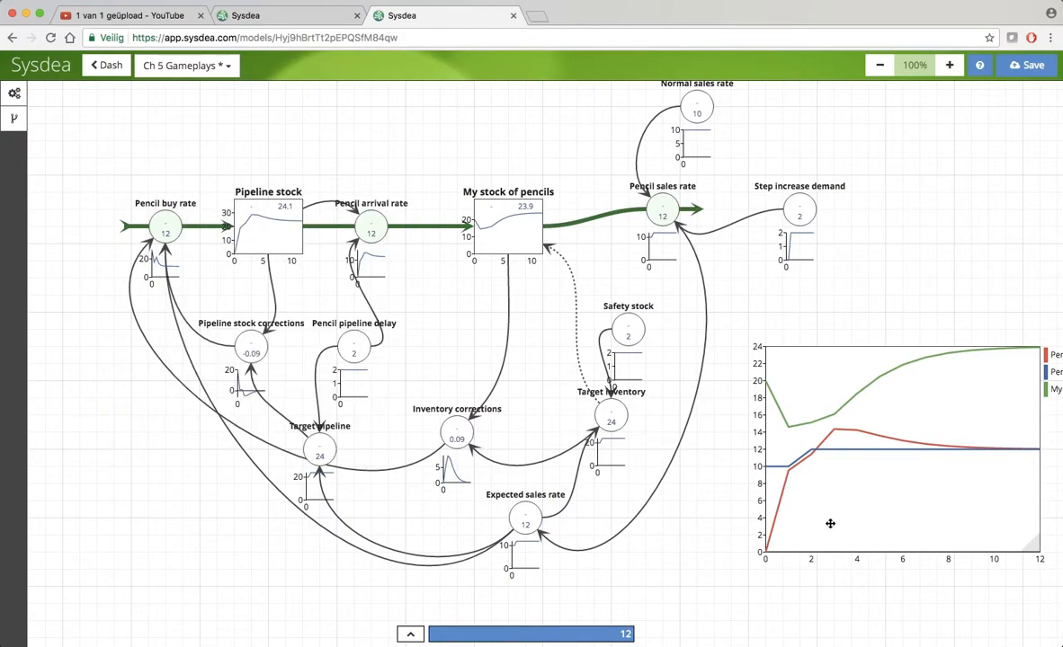
Check the model's start, end and resolution settings
{"action": "left_click", "coordinate": [16, 93]}
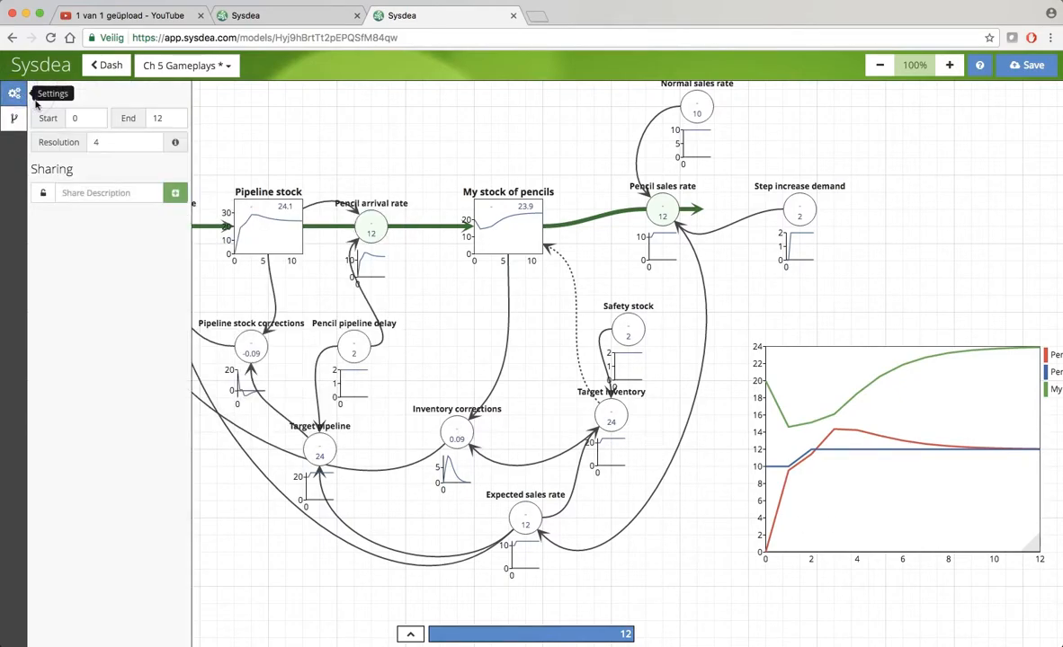
{"action": "left_click", "coordinate": [239, 119]}
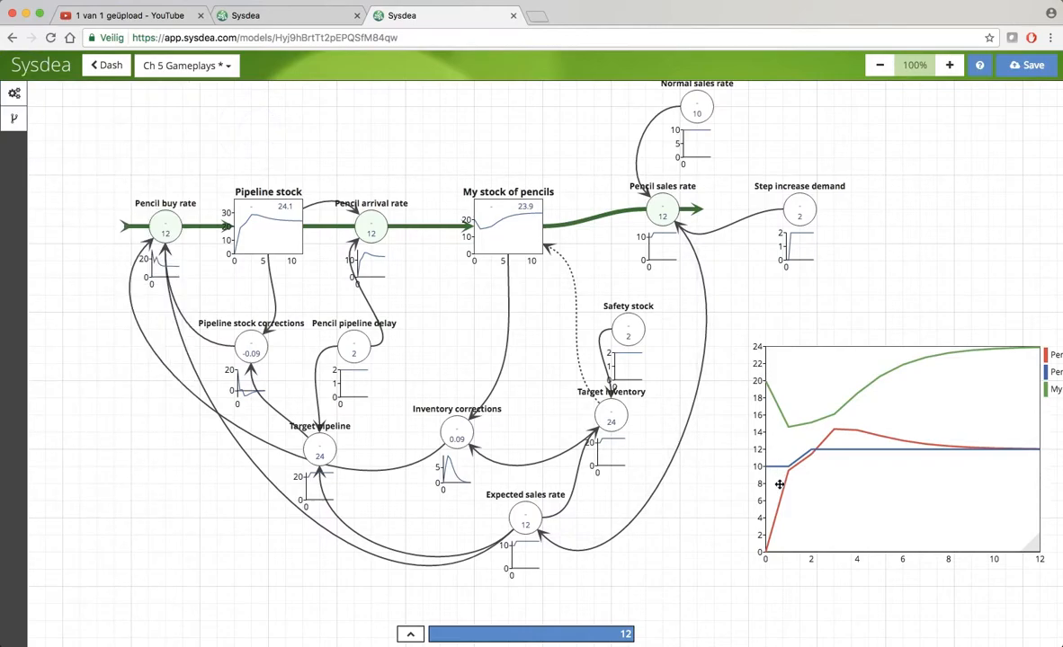
{"action": "scroll", "coordinate": [799, 294], "scroll_direction": "right", "scroll_amount": 3}
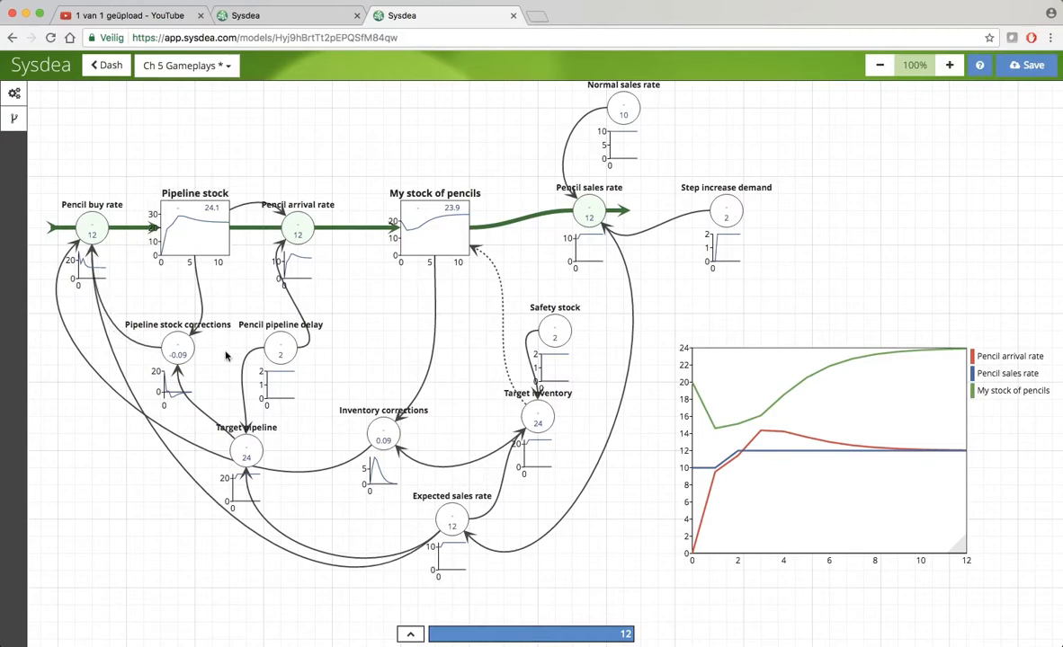
Link Target pipeline to Pipeline stock as its initial value and set the stock's formula to "Target pipeline"
{"action": "left_click", "coordinate": [242, 431]}
{"action": "left_click", "coordinate": [202, 355]}
{"action": "left_click", "coordinate": [238, 439]}
{"action": "left_click", "coordinate": [217, 399]}
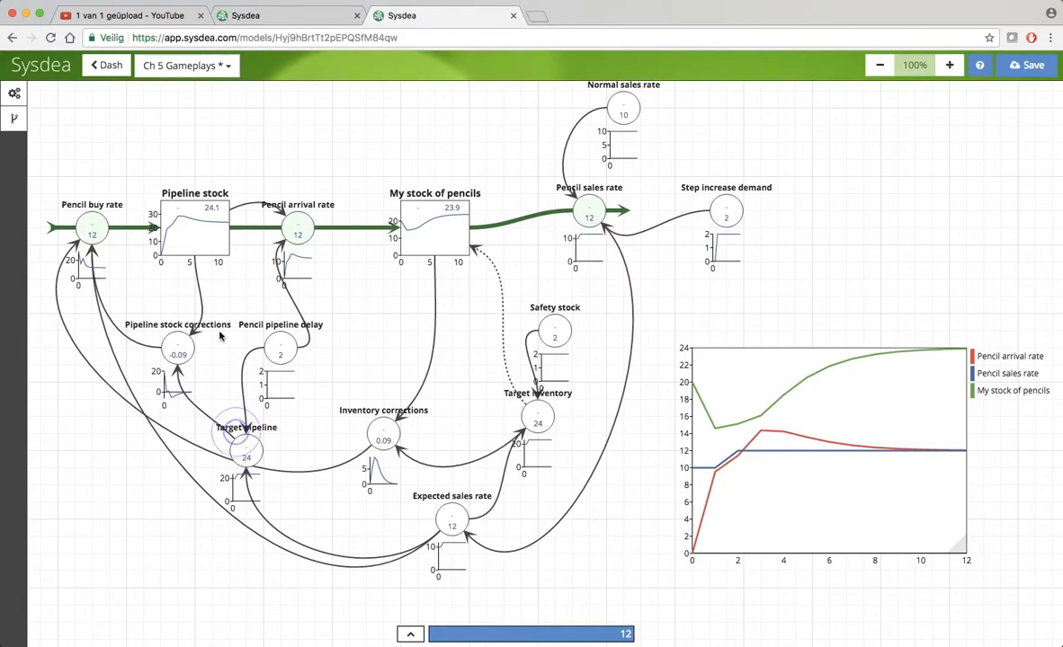
{"action": "left_click", "coordinate": [239, 438]}
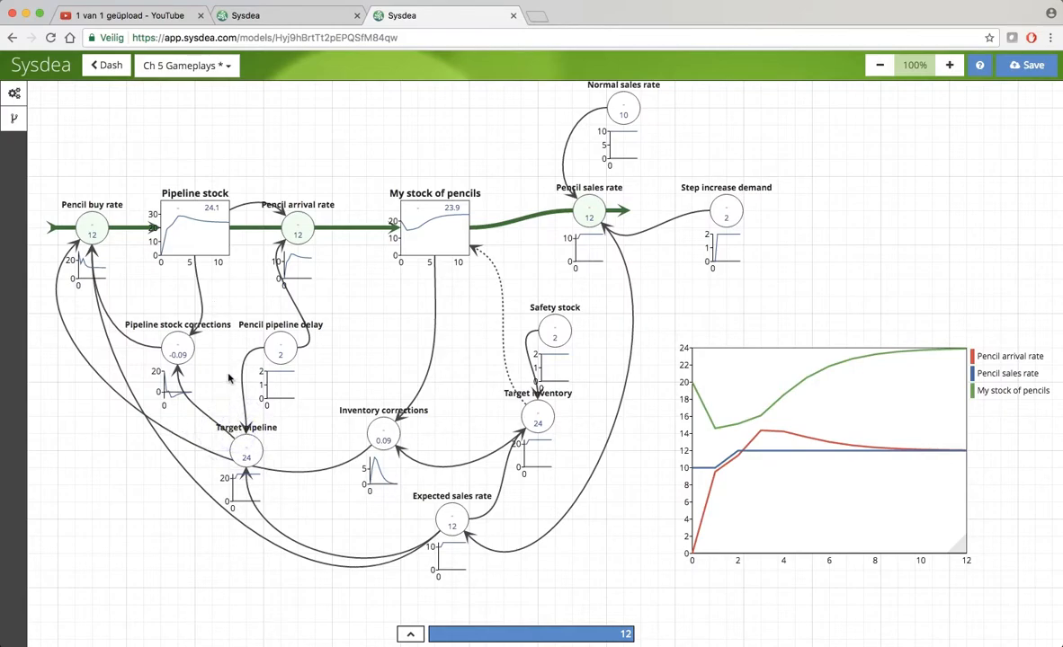
{"action": "left_click", "coordinate": [231, 444]}
{"action": "mouse_move", "coordinate": [224, 449]}
{"action": "left_mouse_down"}
{"action": "mouse_move", "coordinate": [184, 319]}
{"action": "mouse_move", "coordinate": [179, 260]}
{"action": "mouse_move", "coordinate": [211, 247]}
{"action": "left_mouse_up"}
{"action": "left_click", "coordinate": [209, 245]}
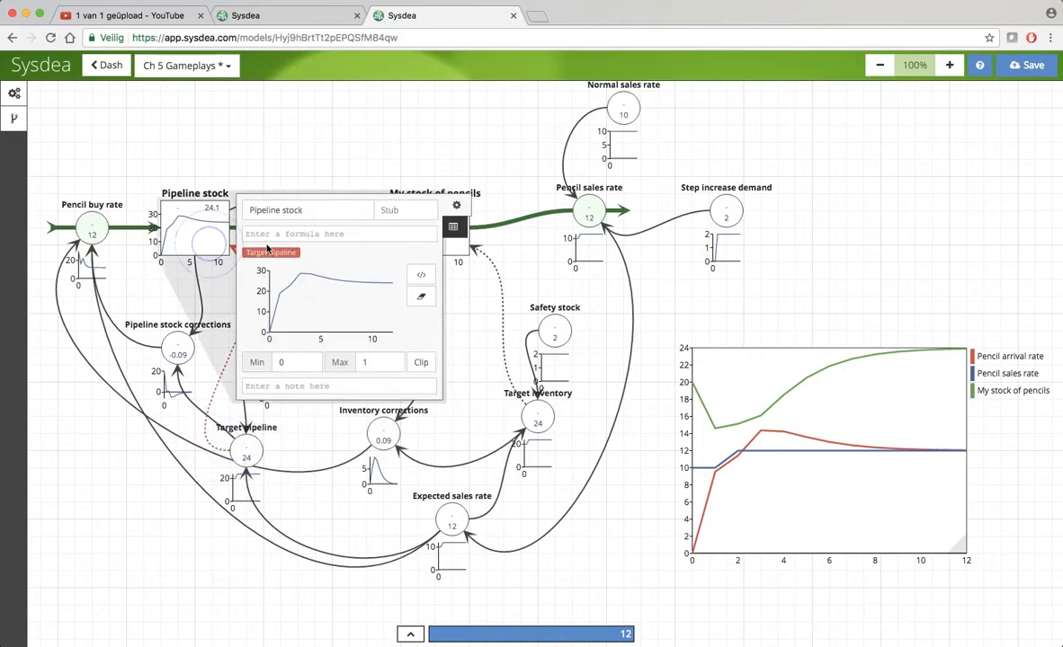
{"action": "left_click", "coordinate": [288, 256]}
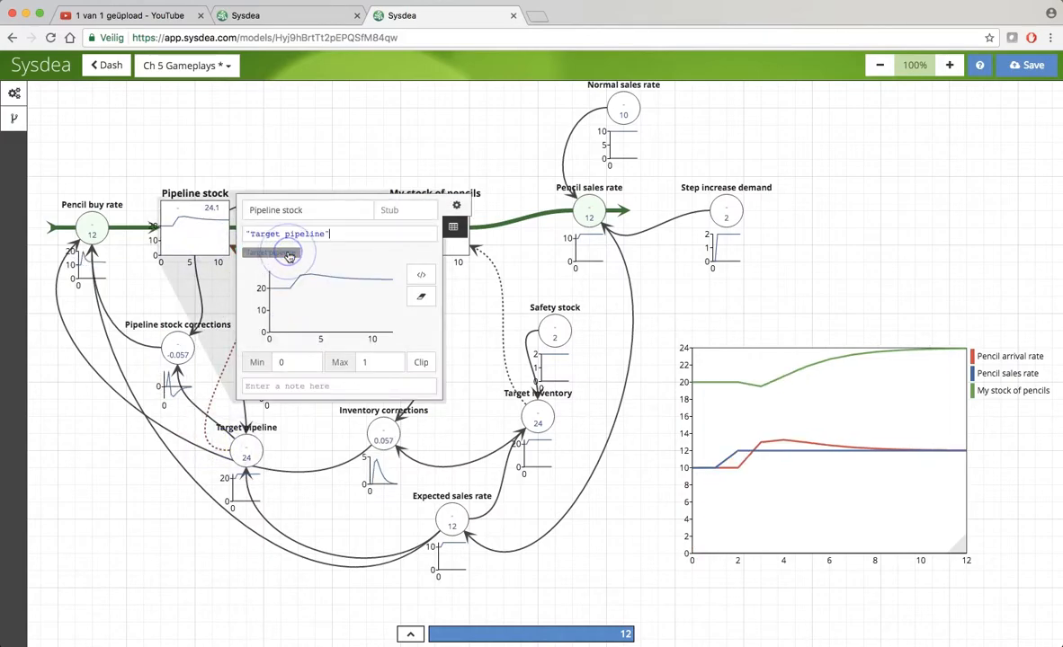
{"action": "left_click", "coordinate": [710, 296]}
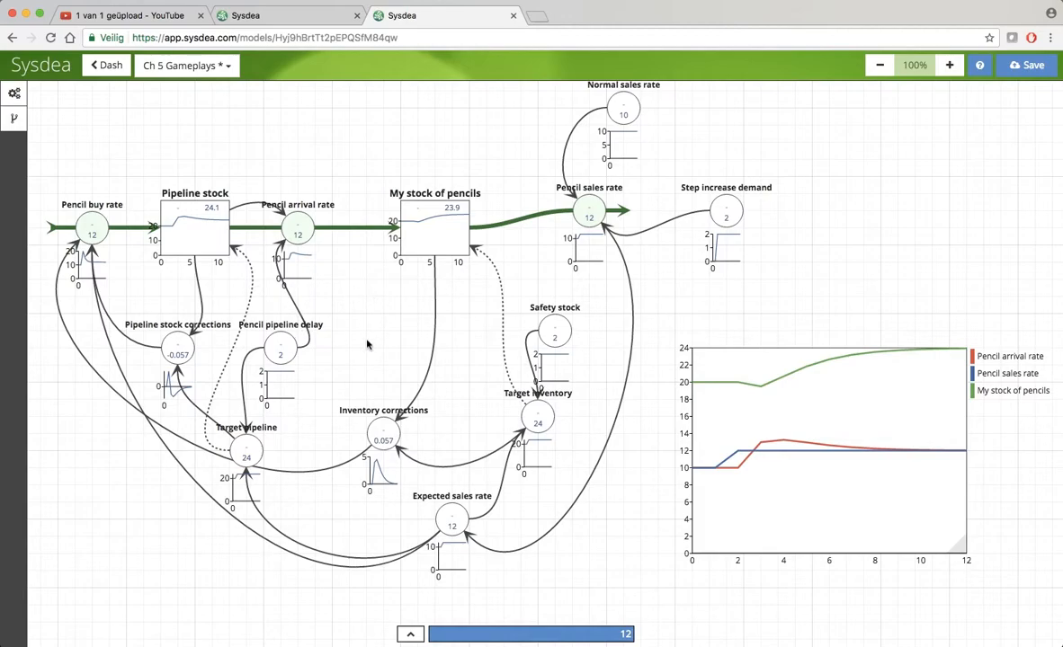
Test the model without the demand step by using 0*STEP(2,2) in Step increase demand, and restore STEP(2,2)
{"action": "left_click", "coordinate": [725, 214]}
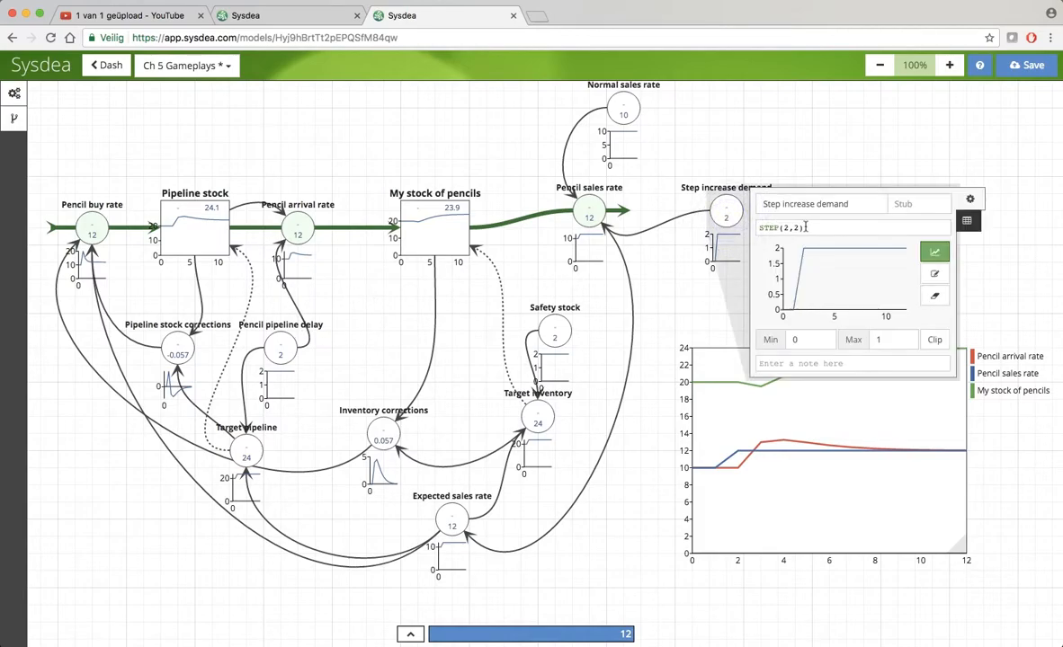
{"action": "left_click", "coordinate": [760, 228]}
{"action": "type", "text": "0*"}
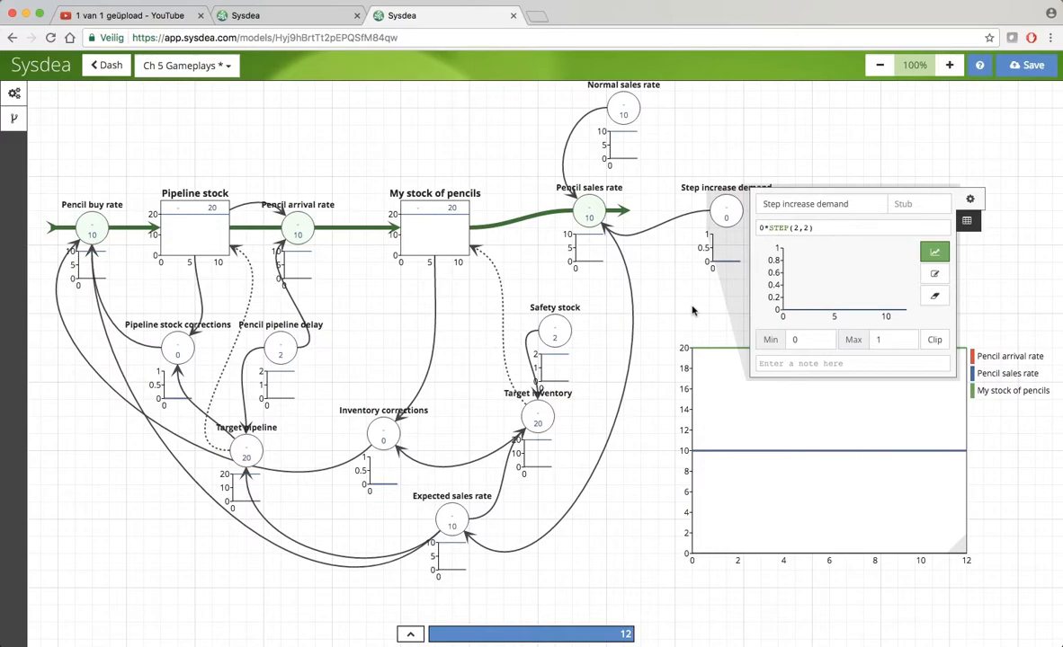
{"action": "left_click", "coordinate": [767, 227]}
{"action": "key", "text": "BackSpace"}
{"action": "key", "text": "BackSpace"}
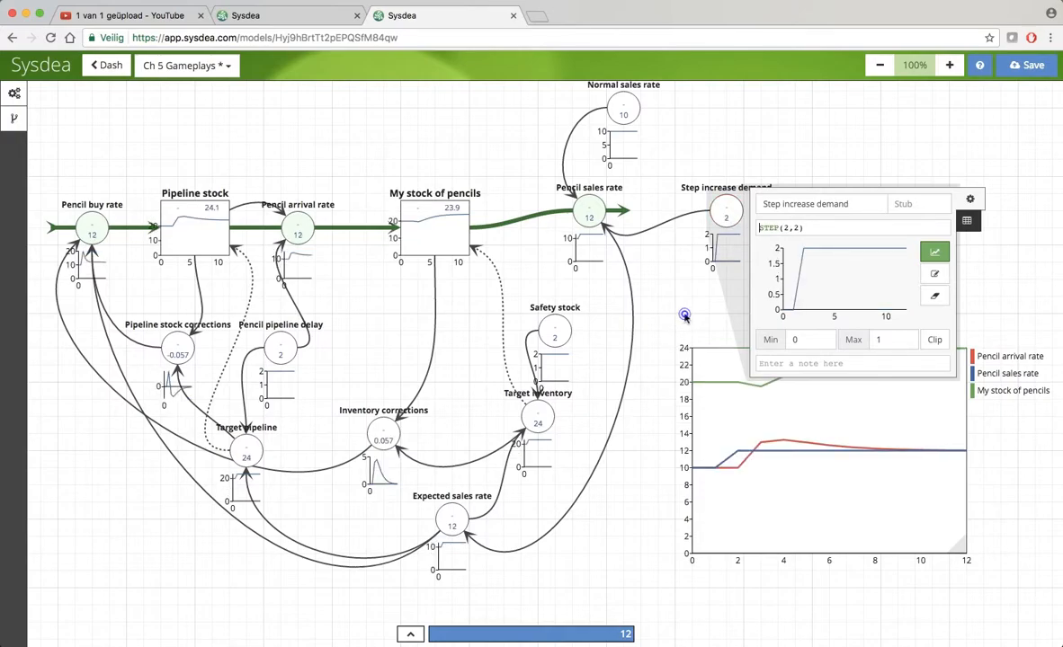
{"action": "left_click", "coordinate": [683, 310]}
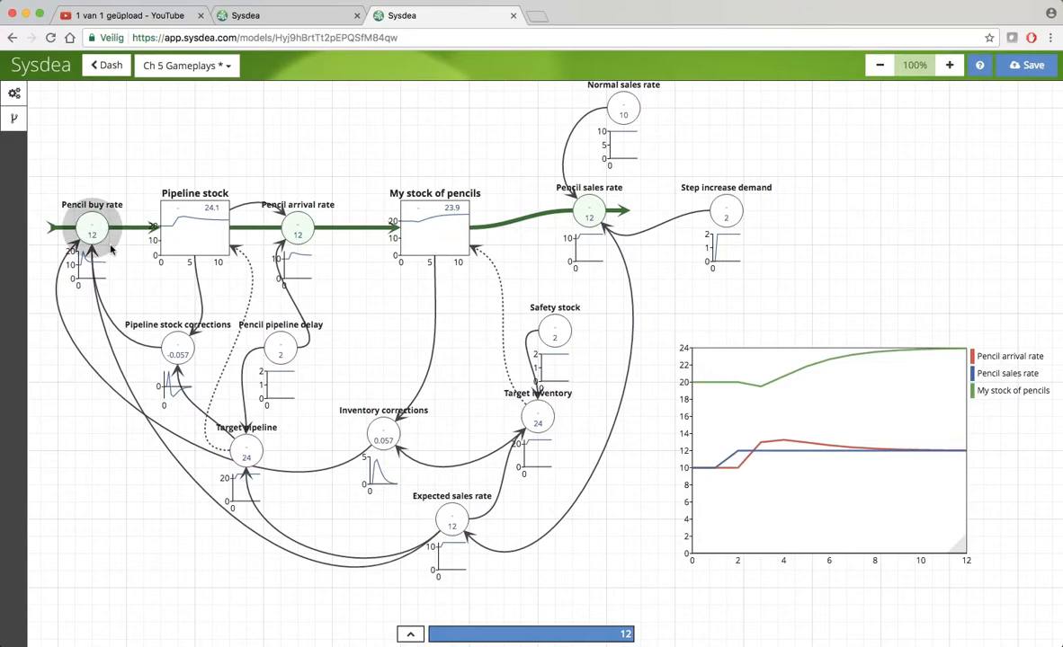
Add Pencil buy rate as a series to the chart
{"action": "mouse_move", "coordinate": [111, 250]}
{"action": "left_mouse_down"}
{"action": "mouse_move", "coordinate": [301, 513]}
{"action": "mouse_move", "coordinate": [720, 497]}
{"action": "mouse_move", "coordinate": [779, 543]}
{"action": "left_mouse_up"}
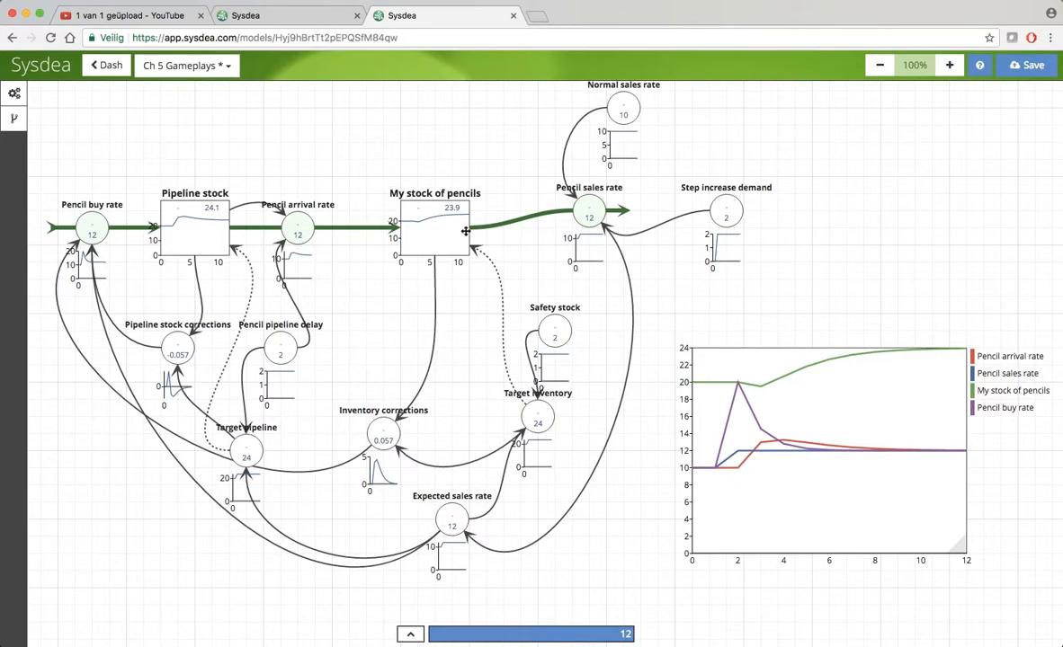
Set the Step increase demand formula to STEP(-2,2) to simulate a drop in demand
{"action": "left_click", "coordinate": [726, 217]}
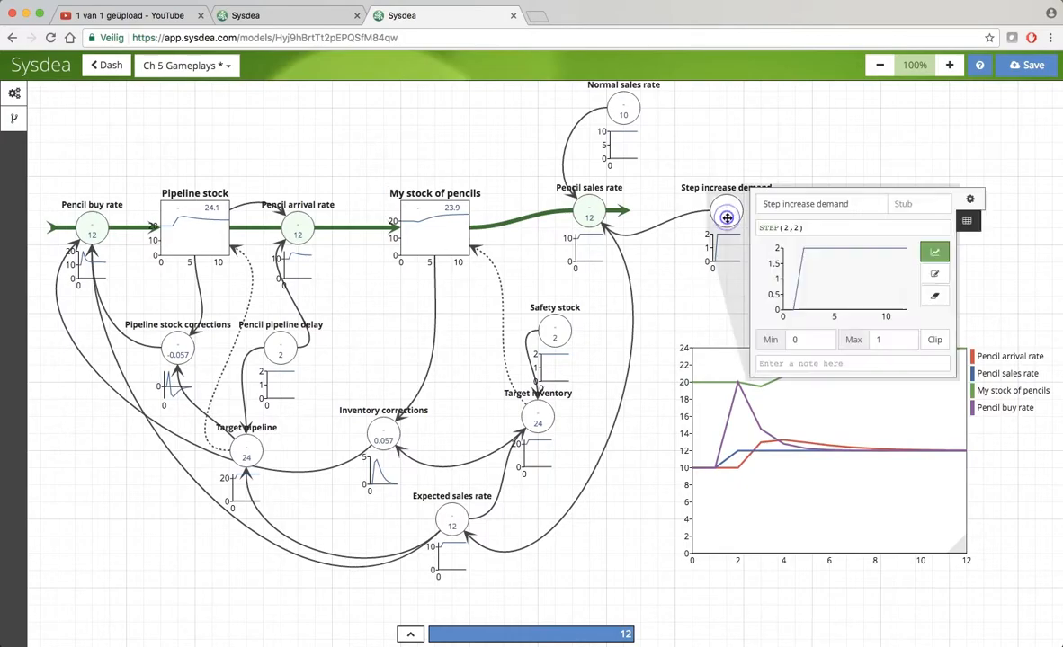
{"action": "left_click", "coordinate": [786, 229]}
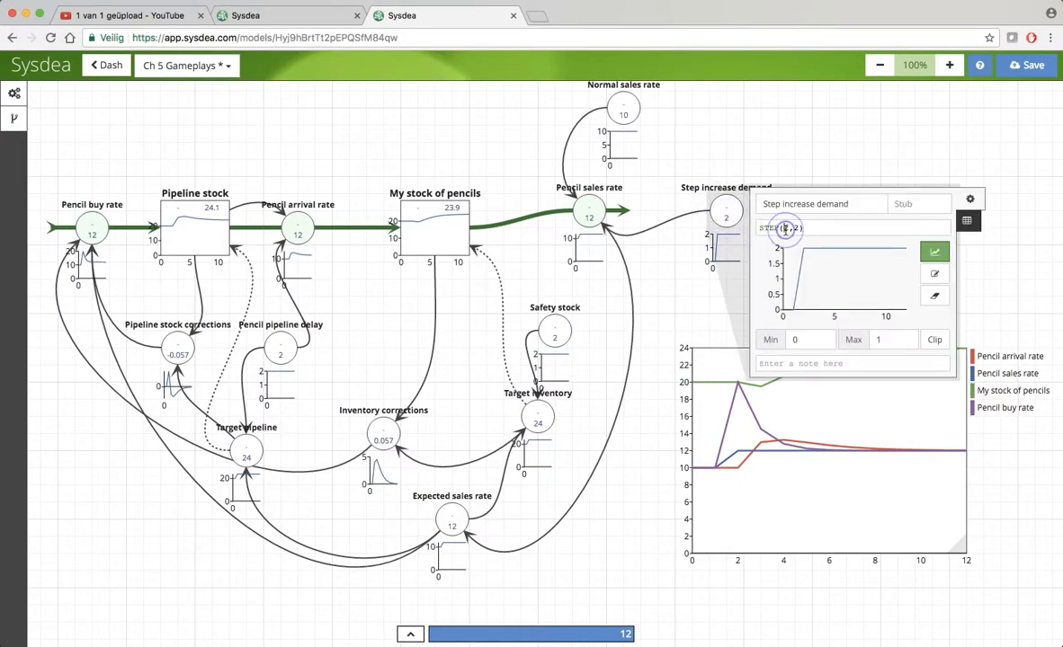
{"action": "type", "text": "-"}
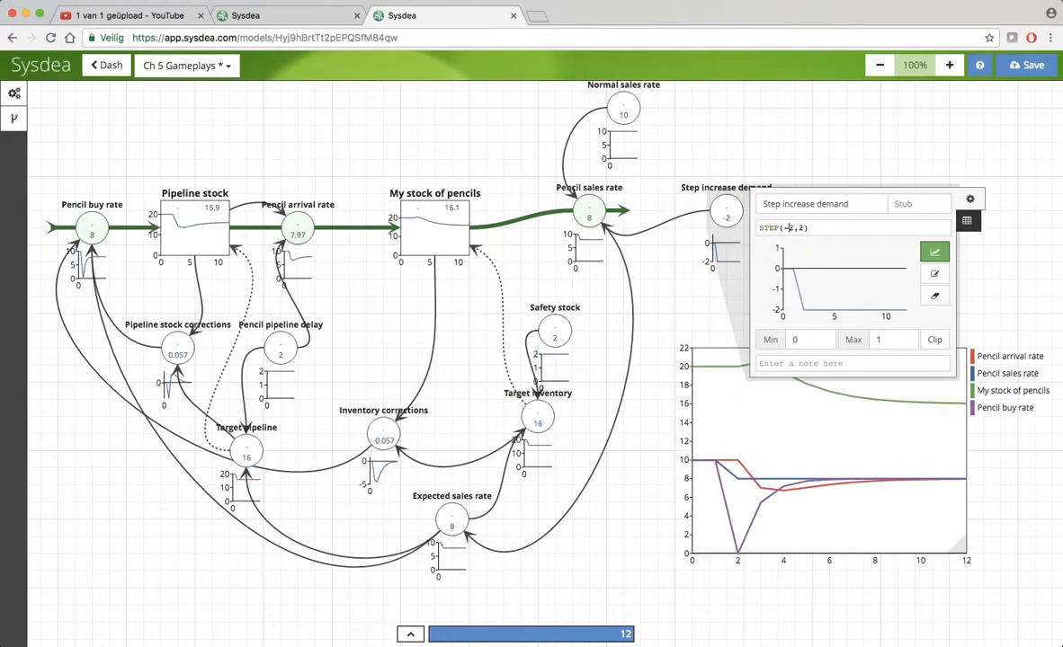
{"action": "right_click", "coordinate": [689, 328]}
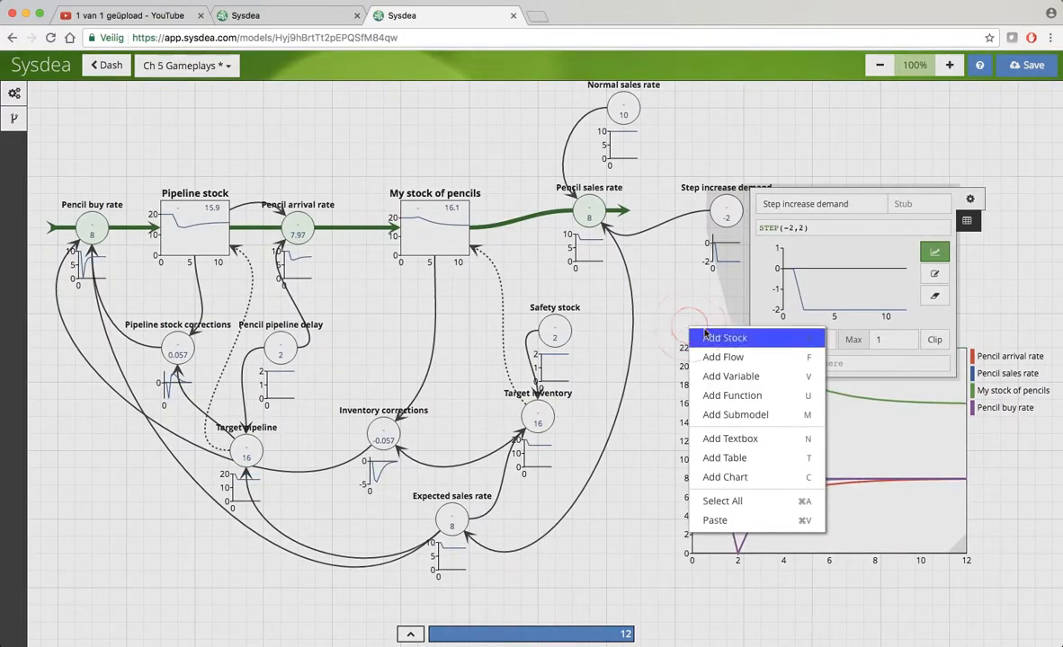
{"action": "left_click", "coordinate": [1026, 460]}
{"action": "left_click", "coordinate": [1051, 265]}
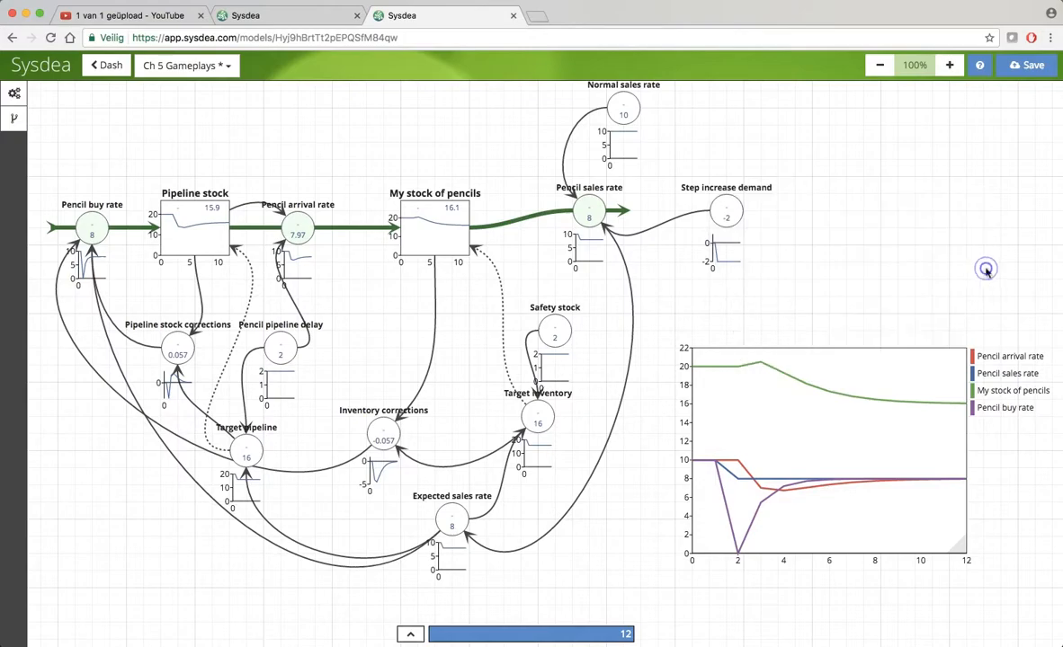